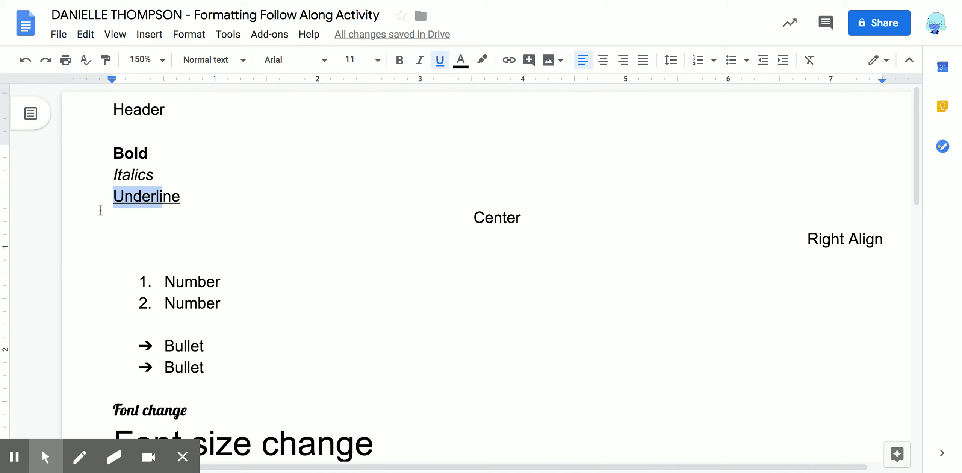
left_click_drag(115, 197, 193, 201)
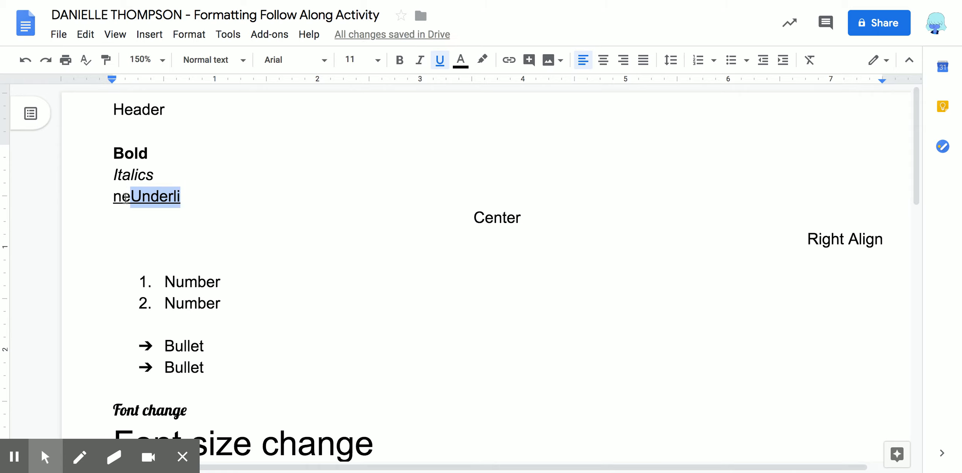
left_click(26, 63)
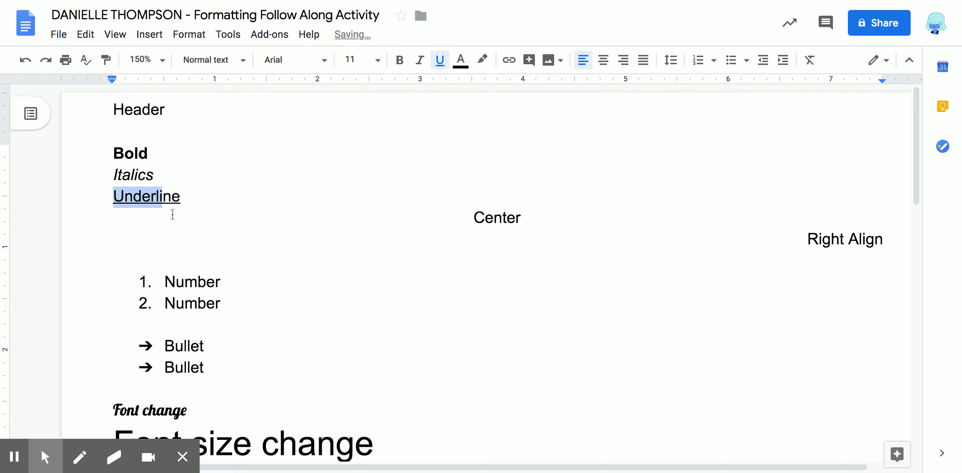
left_click(180, 203)
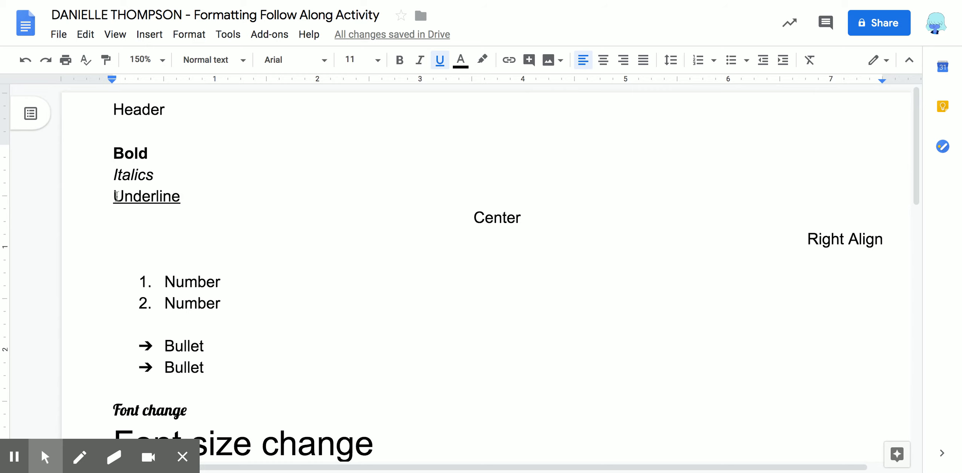
left_click_drag(114, 195, 159, 196)
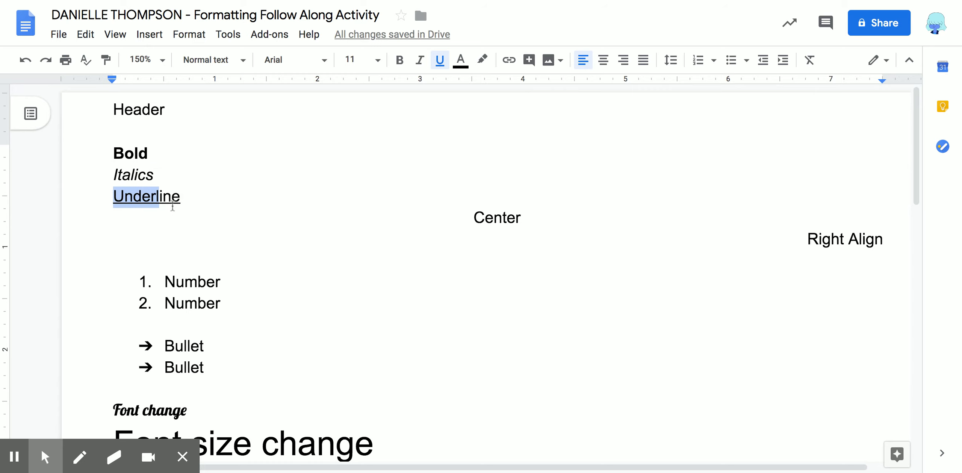
left_click(201, 199)
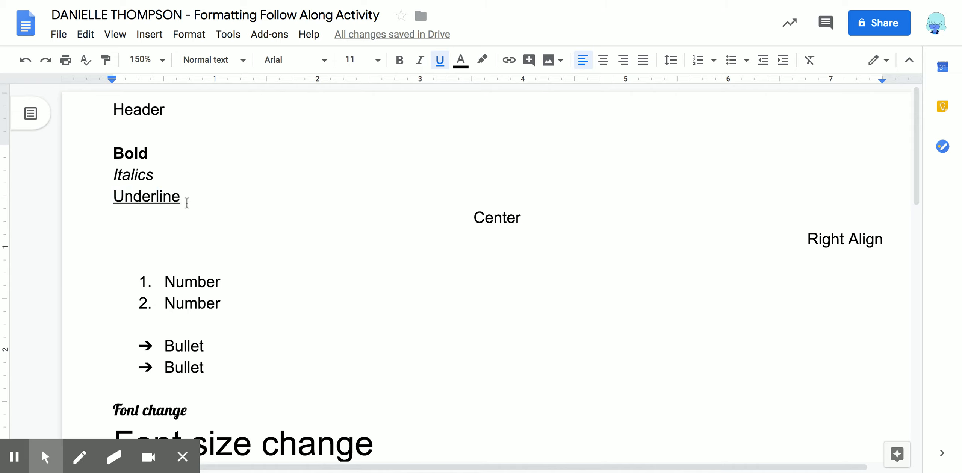
left_click_drag(160, 199, 189, 198)
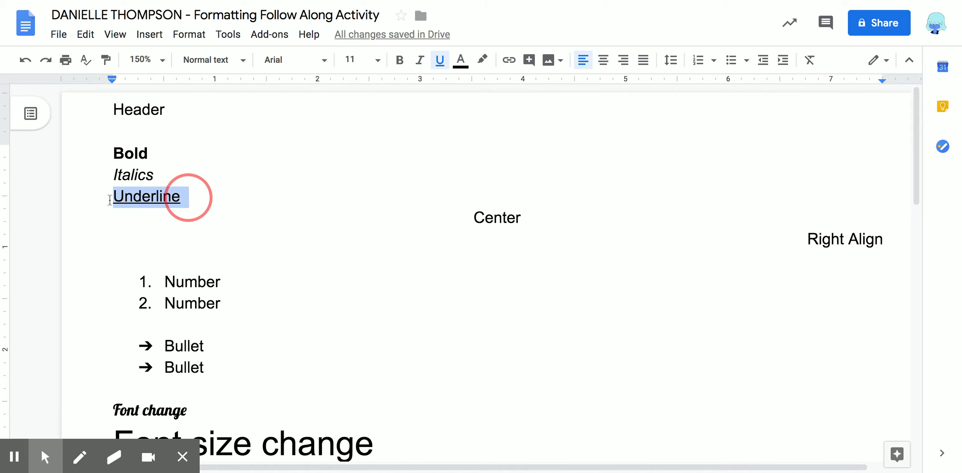
left_click(200, 206)
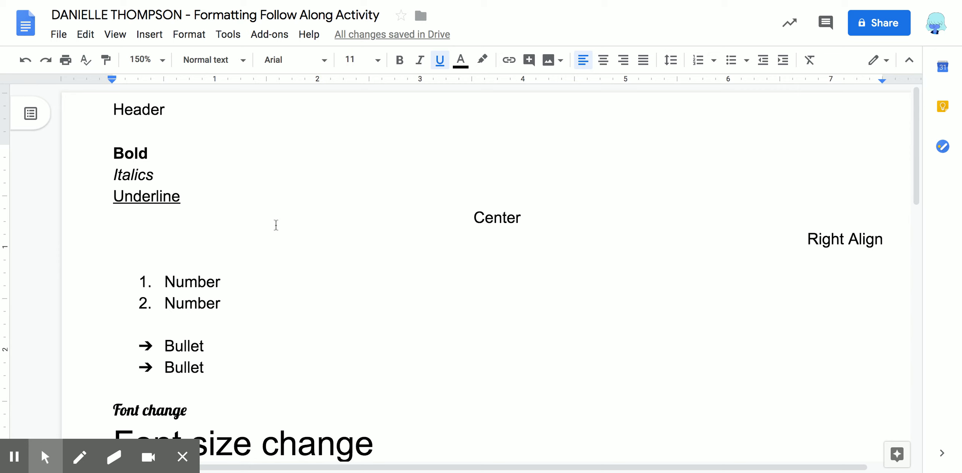
Indent the first line of the "Paragraph first line indent (Tab key)" paragraph by one tab stop, undoing any extra indent
scroll(339, 285, "down", 1)
scroll(340, 287, "down", 20)
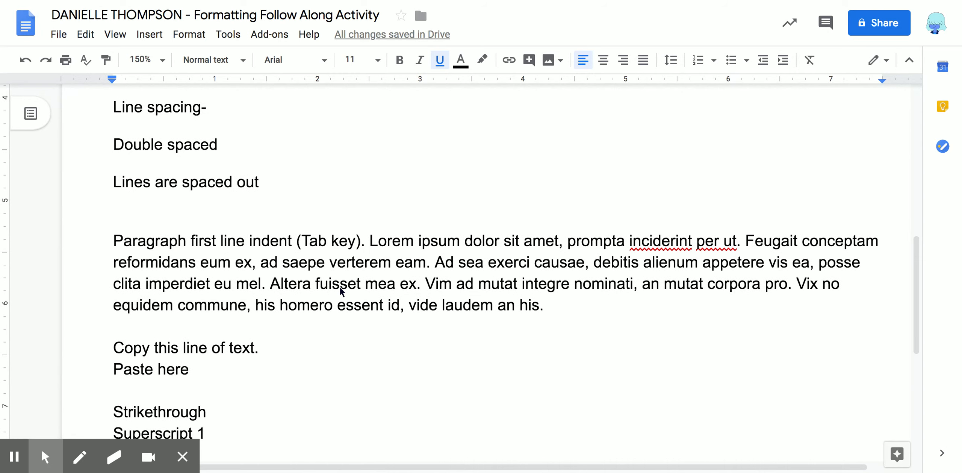
scroll(340, 288, "down", 2)
scroll(340, 288, "down", 4)
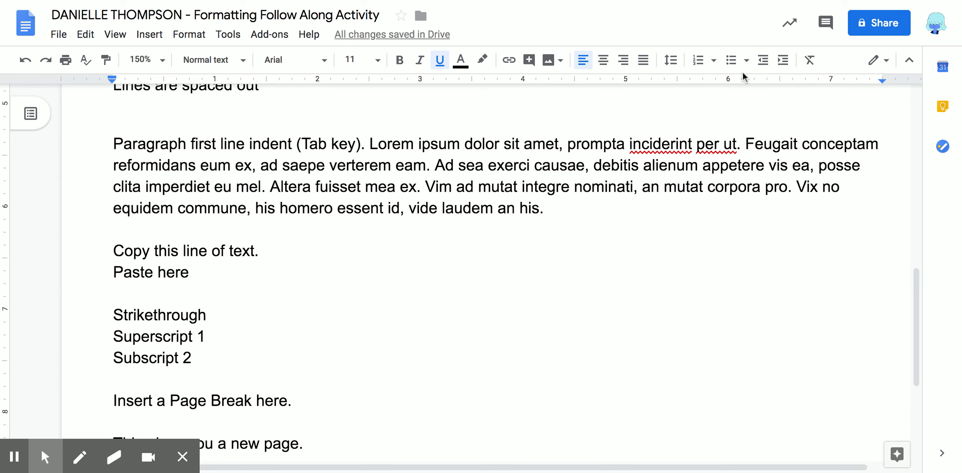
left_click(114, 145)
key("Tab")
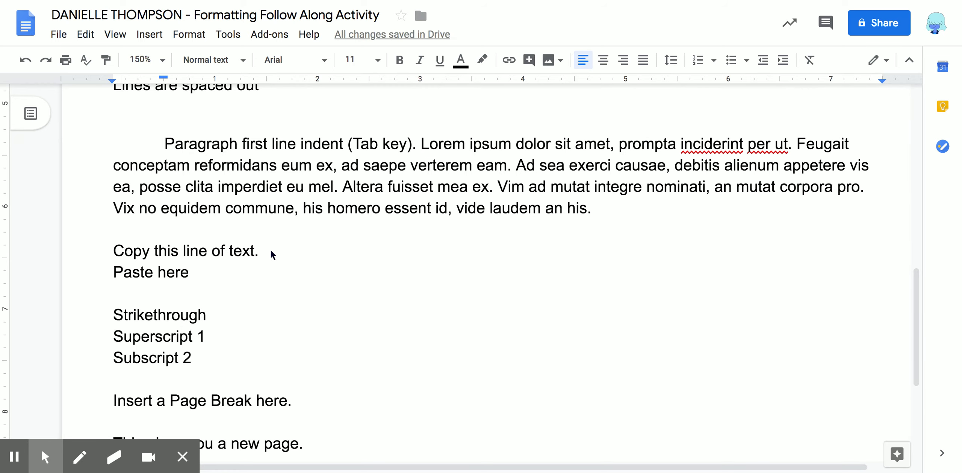
key("Tab")
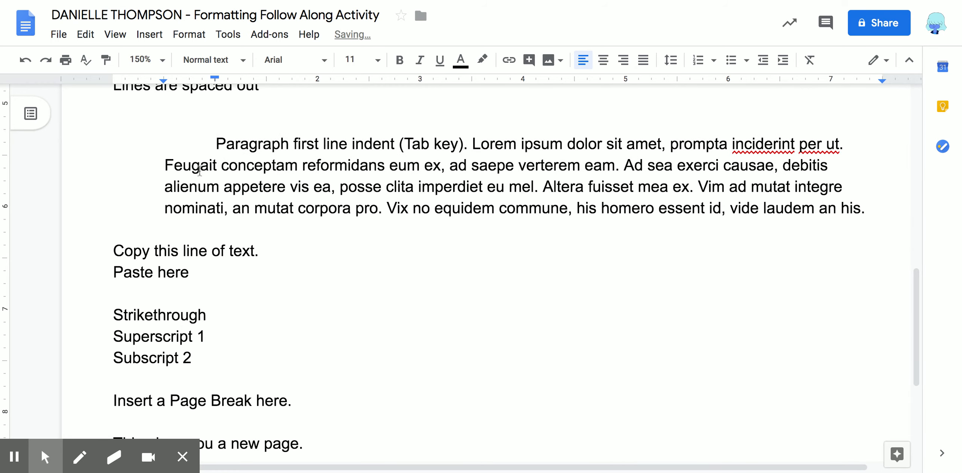
left_click(20, 64)
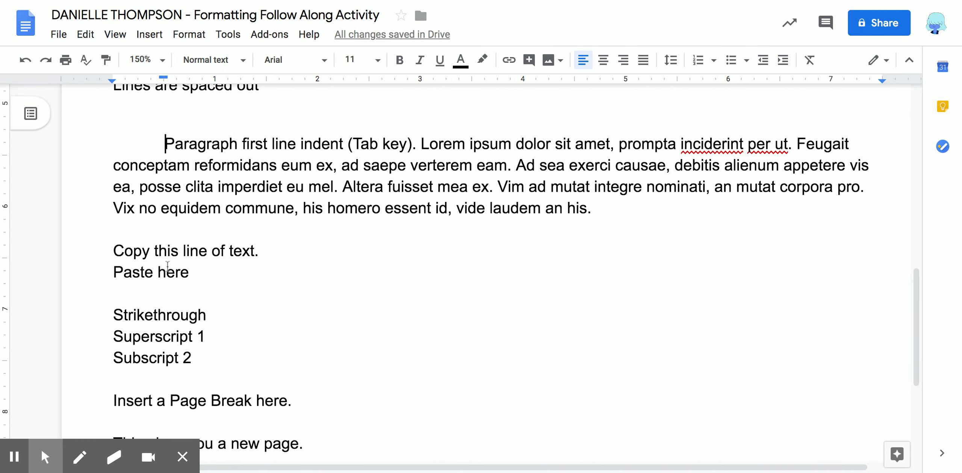
Copy the line "Copy this line of text." and paste it after "Paste here" on the line below
scroll(167, 267, "down", 2)
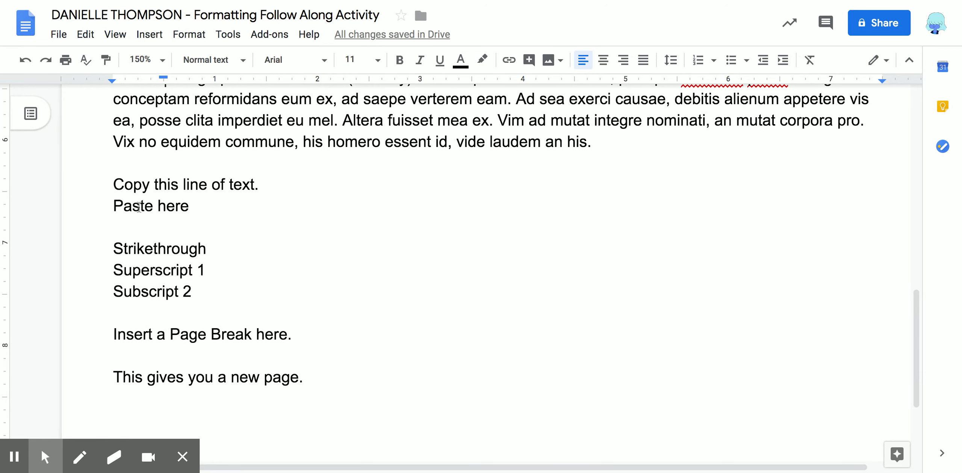
left_click(113, 184)
triple_click(115, 184)
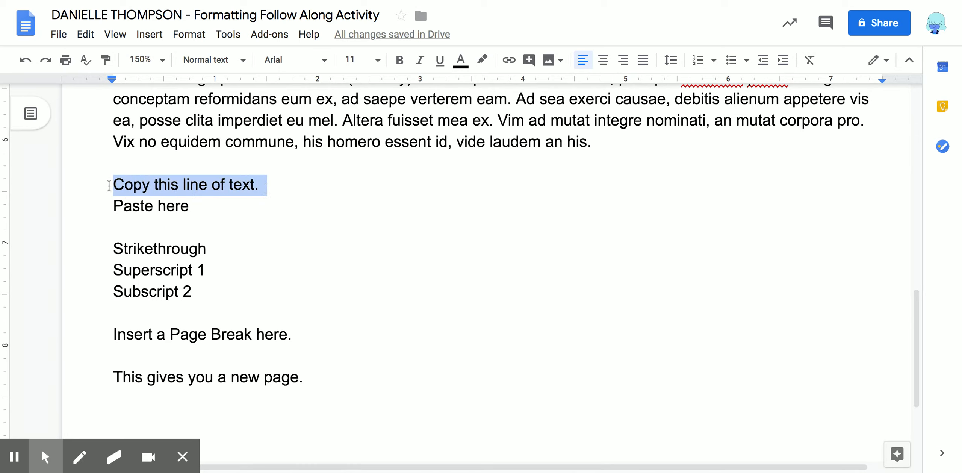
right_click(242, 188)
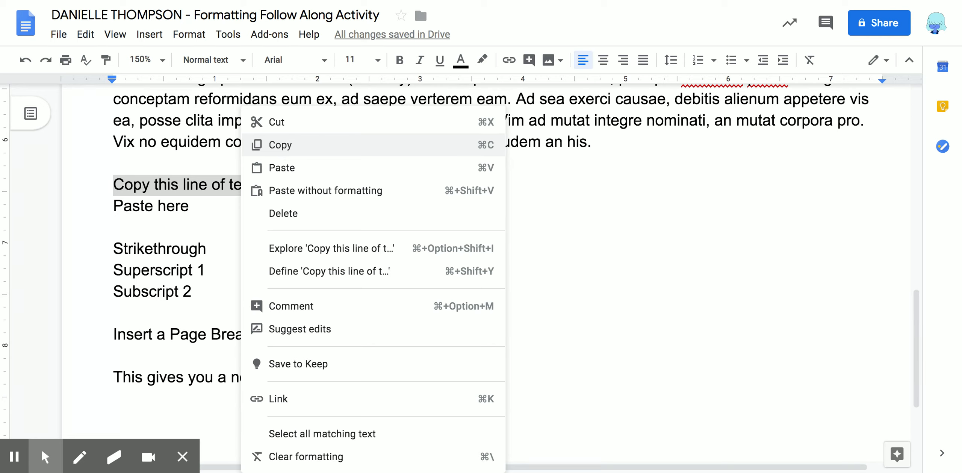
left_click(285, 148)
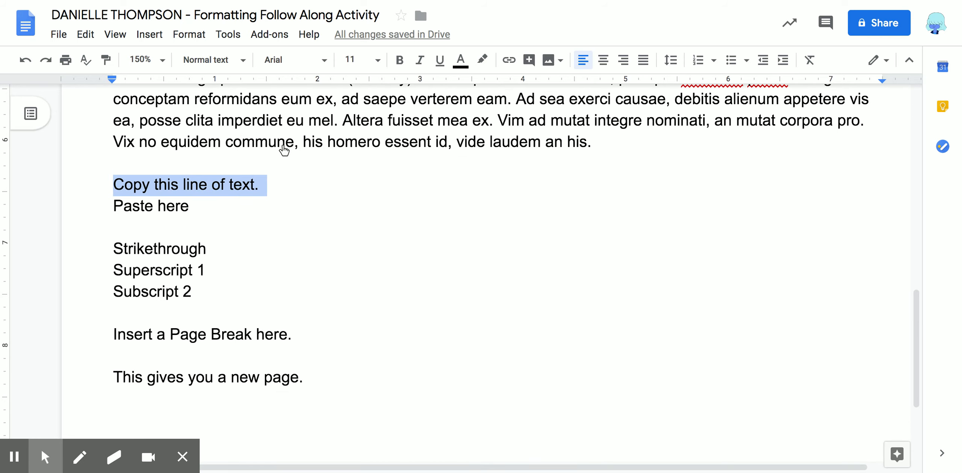
left_click(191, 212)
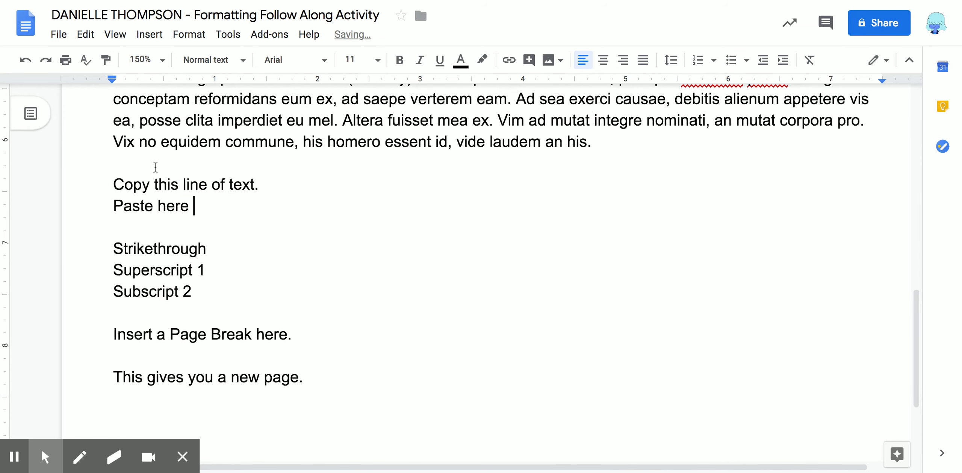
right_click(198, 208)
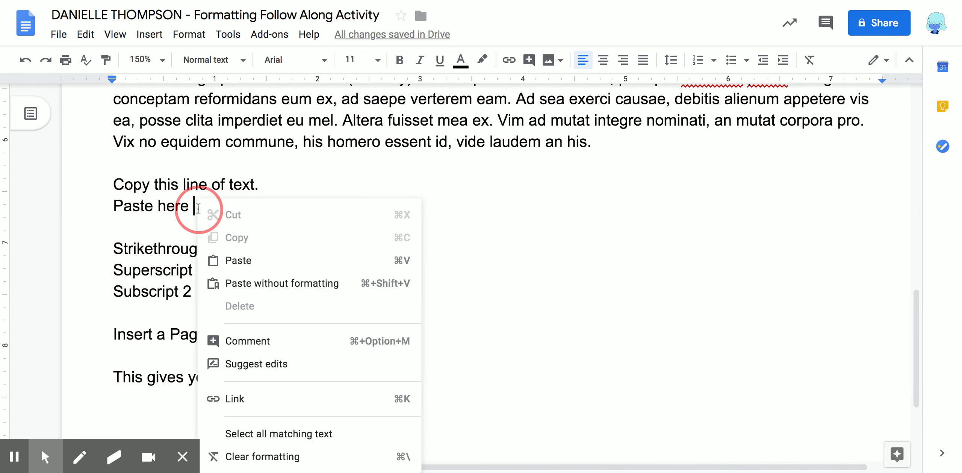
left_click(239, 263)
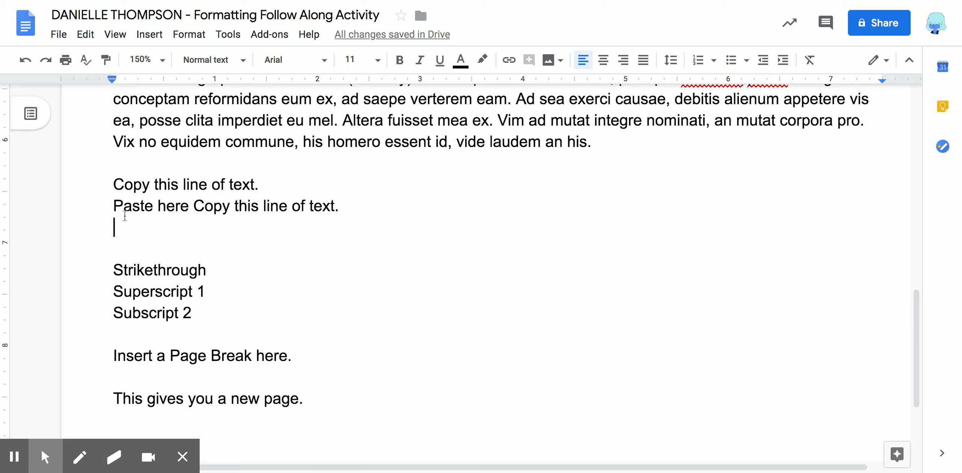
Paste the copied line two more times, each on its own line below the first pasted copy
right_click(122, 228)
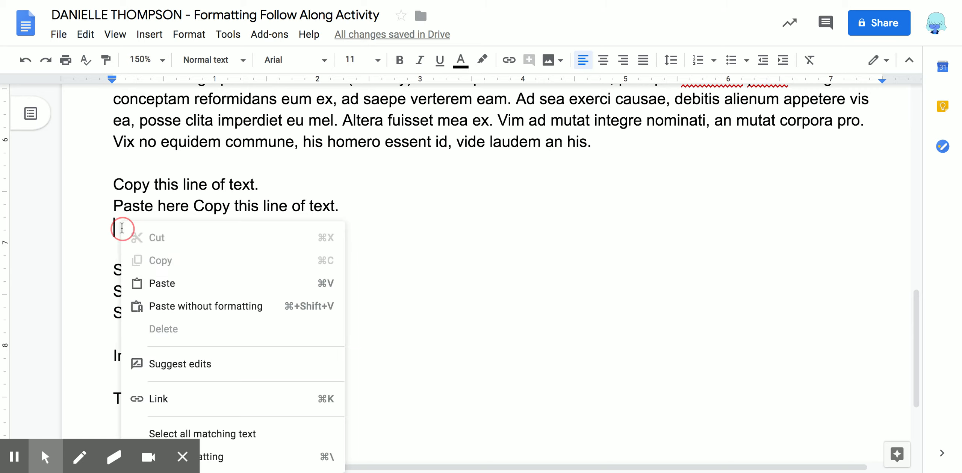
left_click(171, 285)
right_click(149, 249)
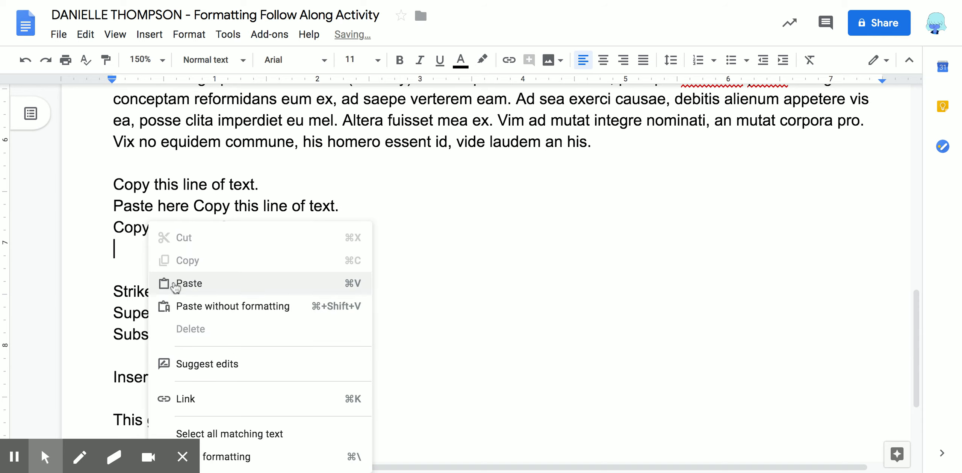
left_click(173, 284)
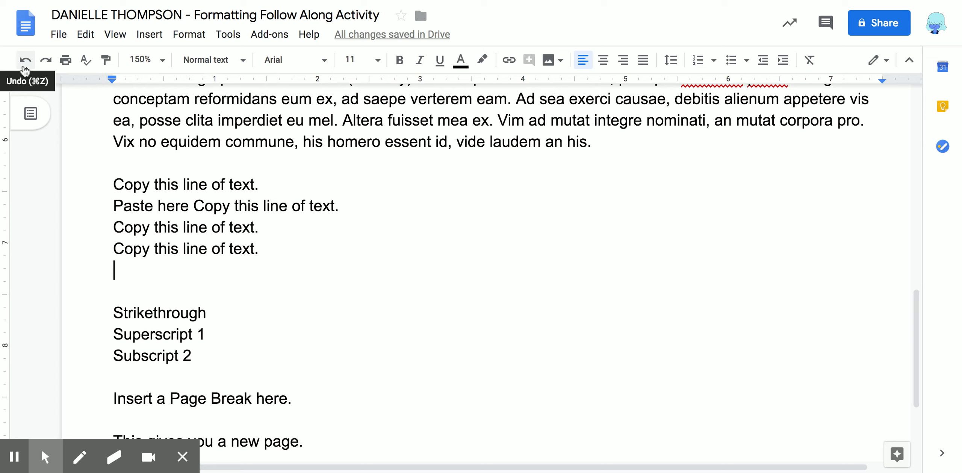
Apply strikethrough formatting to the word "Strikethrough" below the pasted lines
scroll(148, 226, "up", 1)
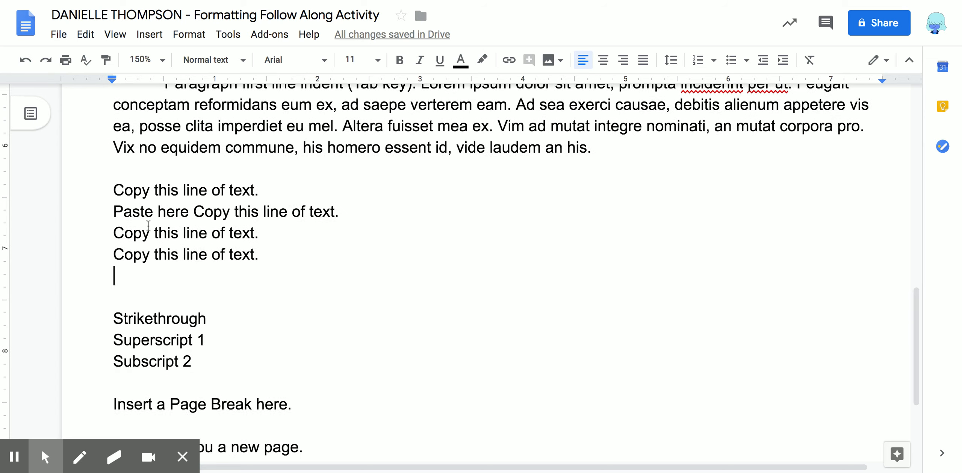
scroll(148, 225, "down", 3)
scroll(148, 228, "down", 1)
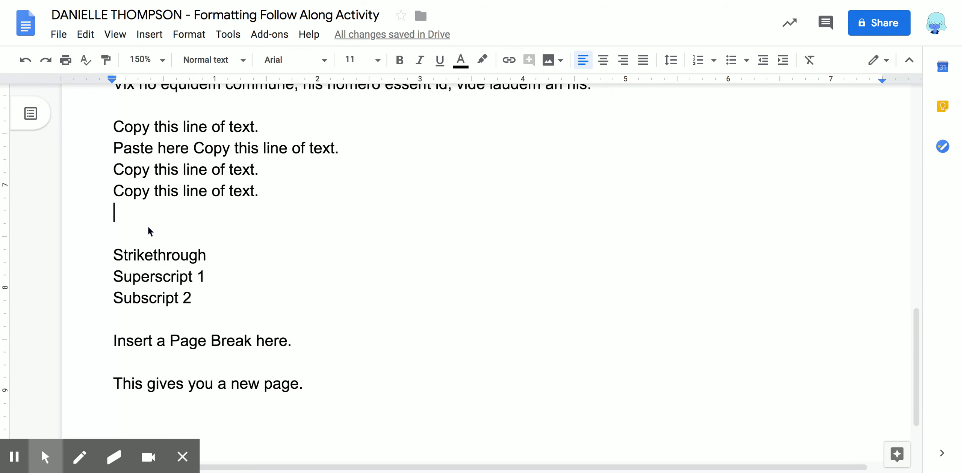
scroll(148, 228, "down", 4)
scroll(149, 230, "down", 2)
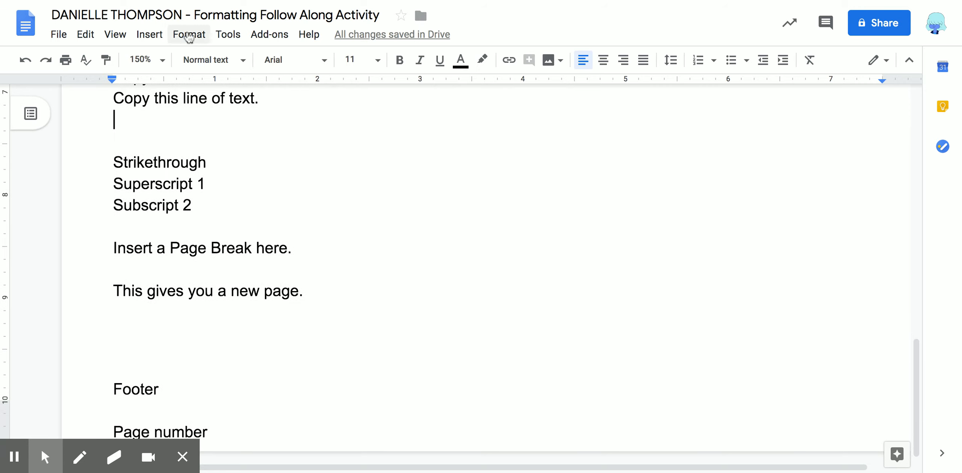
left_click(115, 159)
double_click(117, 159)
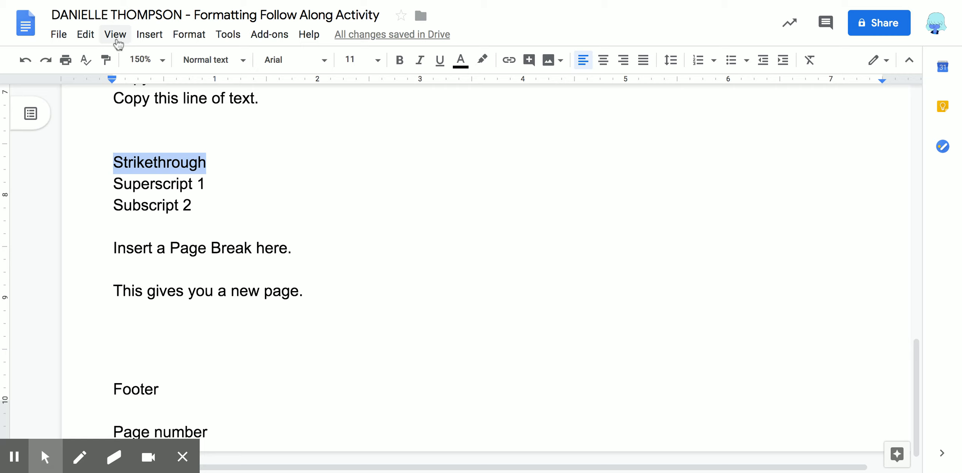
left_click(187, 40)
mouse_move(228, 60)
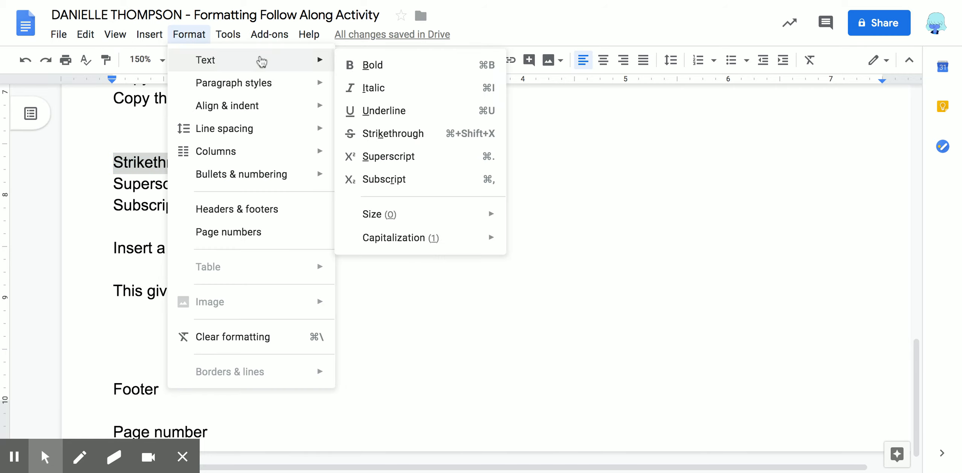
left_click(392, 141)
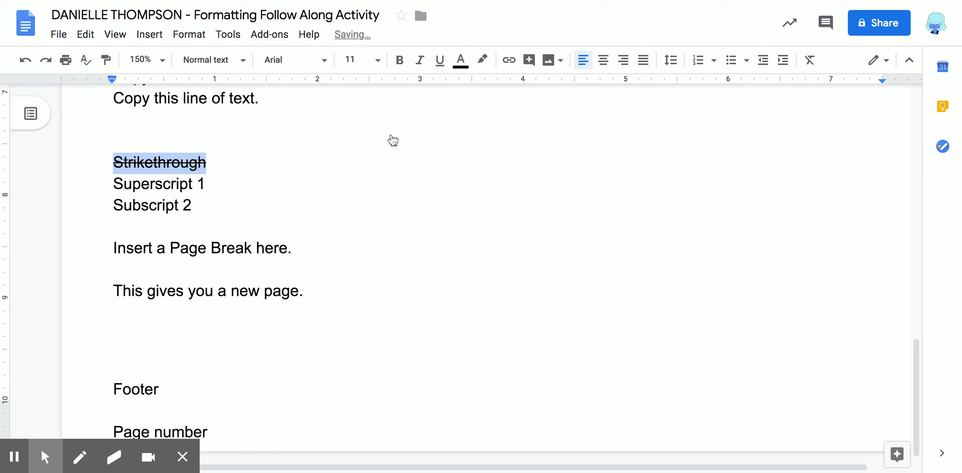
left_click(210, 162)
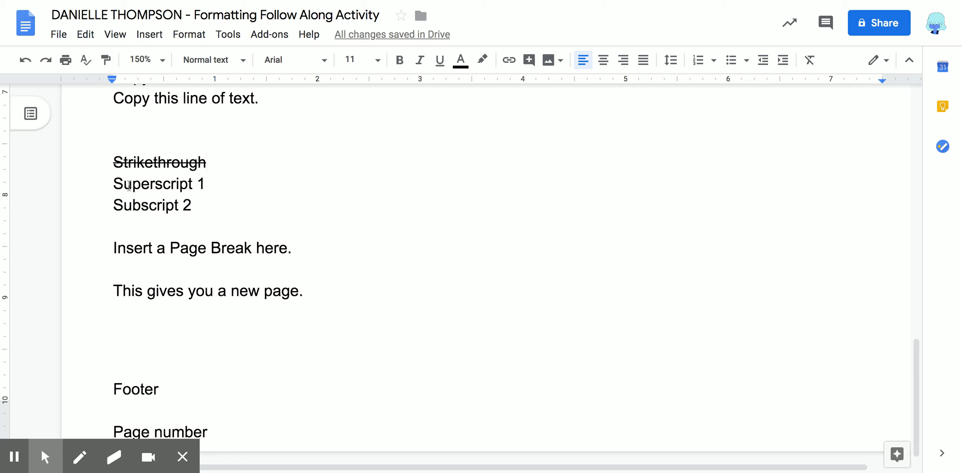
Format the number 1 in the "Superscript 1" line as superscript
left_click(199, 184)
left_click_drag(199, 184, 206, 186)
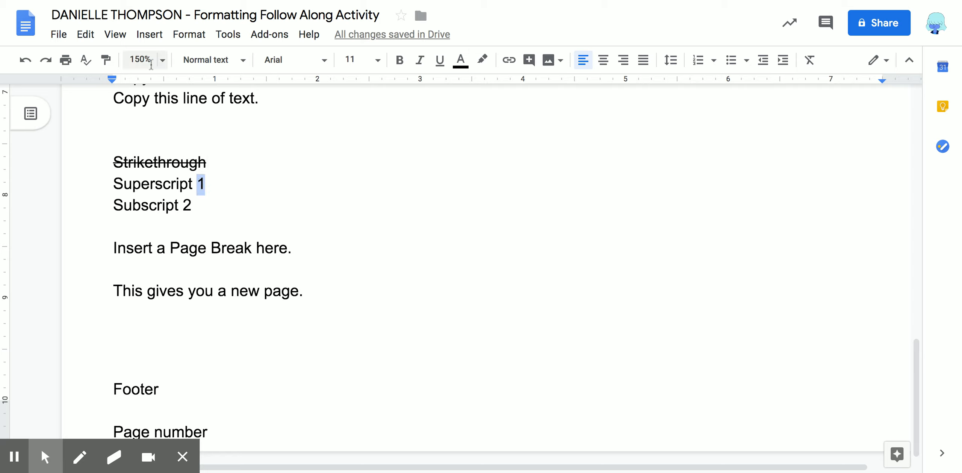
left_click(189, 34)
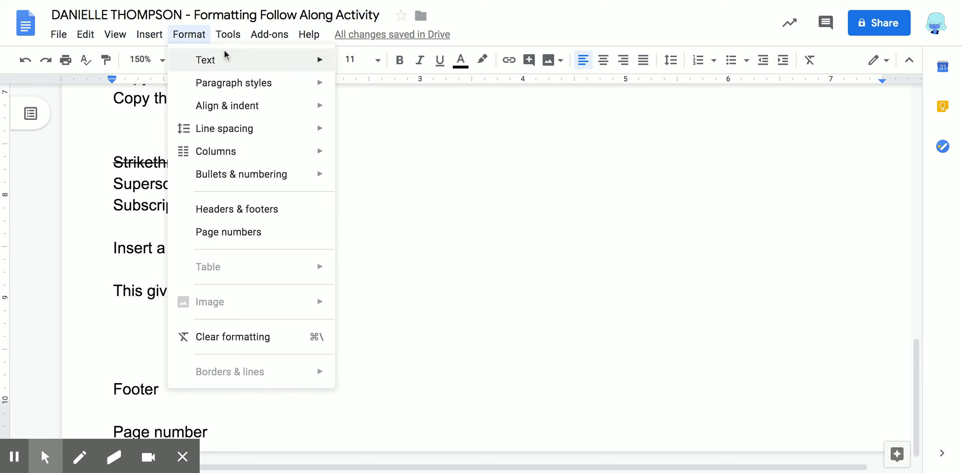
mouse_move(278, 63)
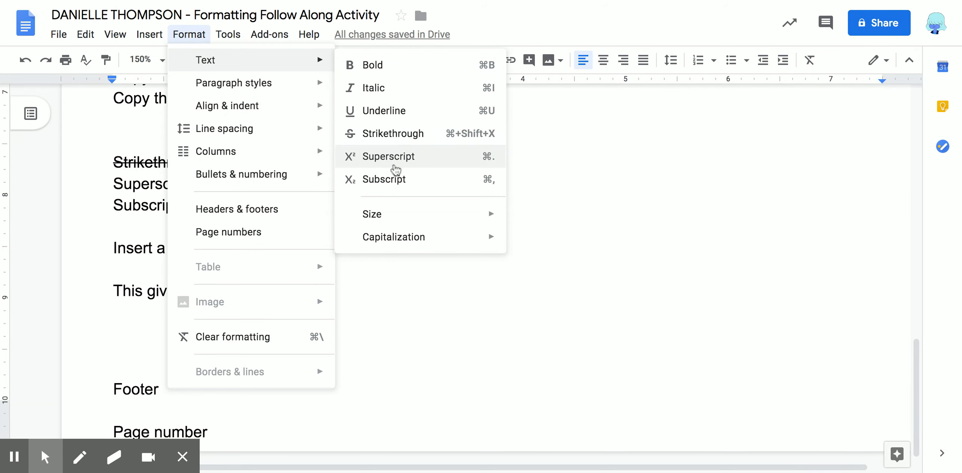
left_click(398, 166)
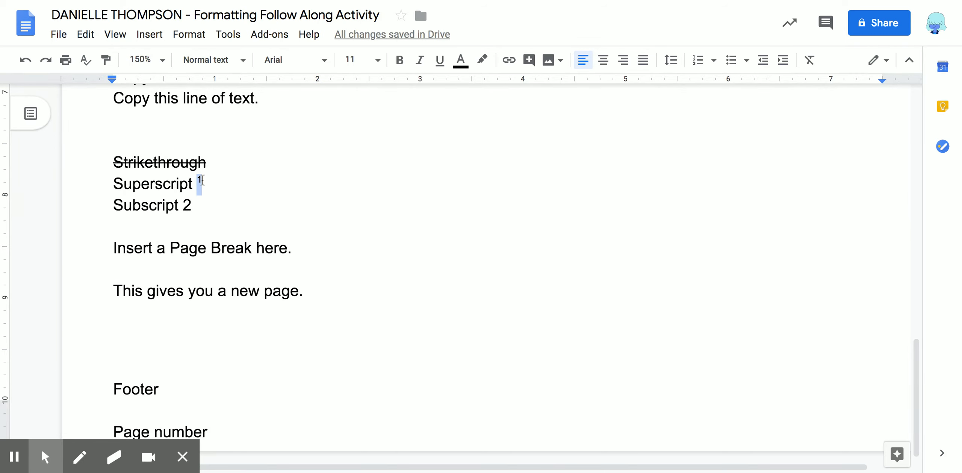
left_click(224, 183)
Turn off superscript after the raised 1 on the "Superscript" line and add the normal text "1st"
left_click(115, 206)
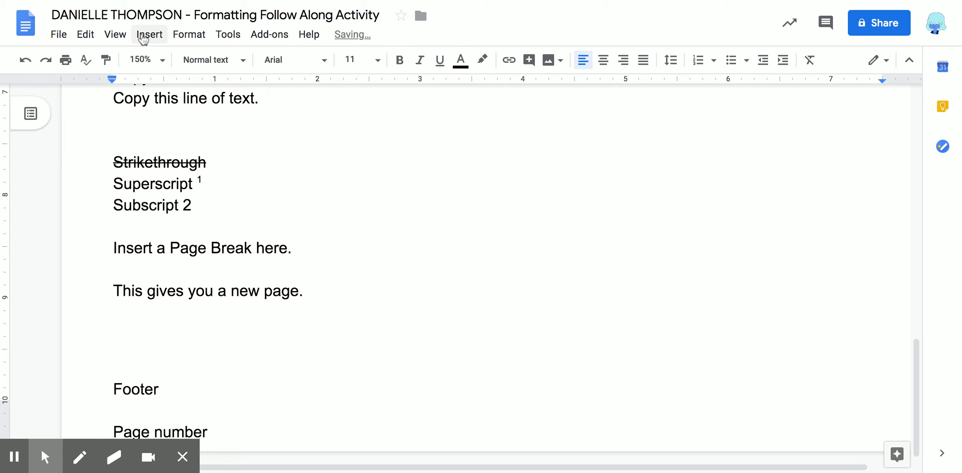
left_click(122, 40)
mouse_move(189, 35)
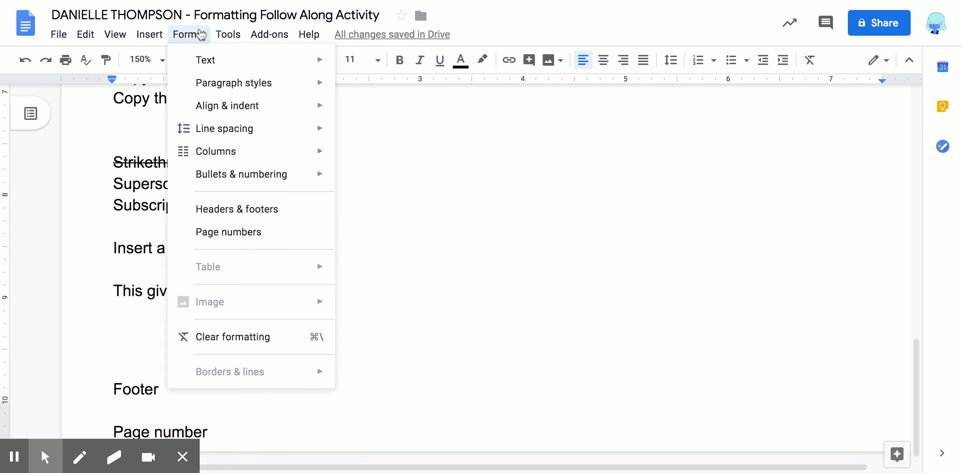
mouse_move(258, 64)
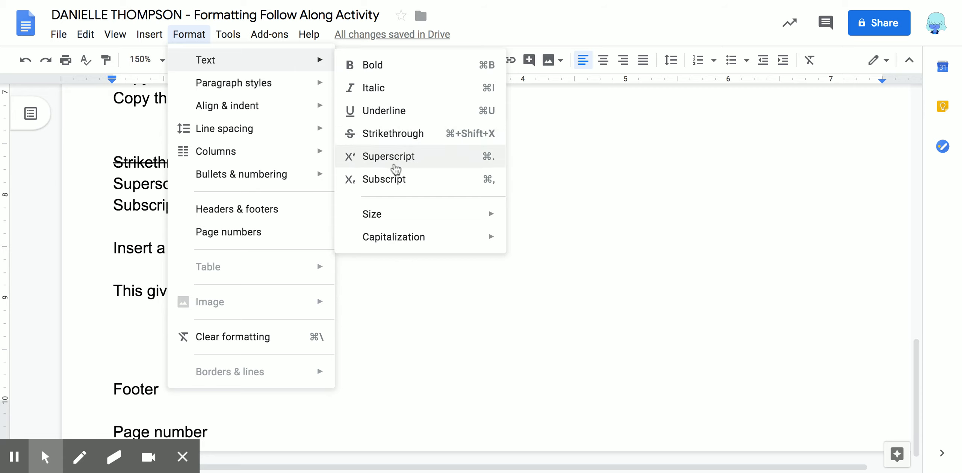
left_click(392, 157)
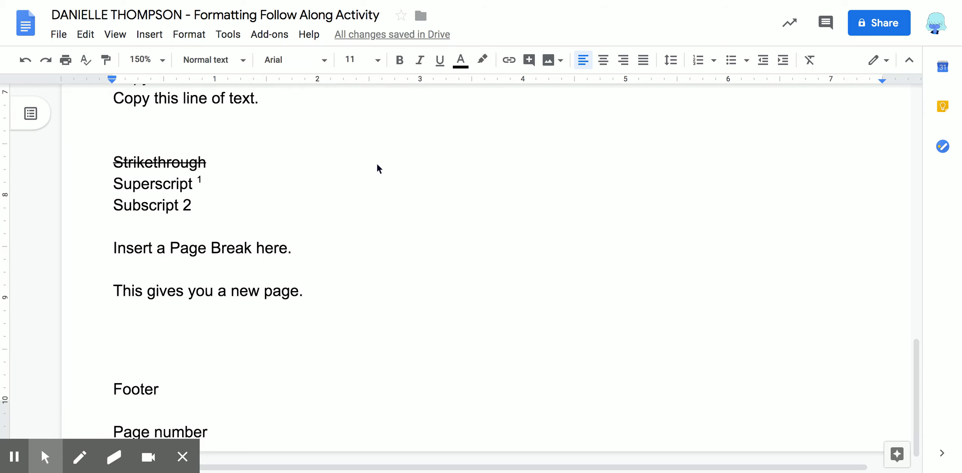
type("1st")
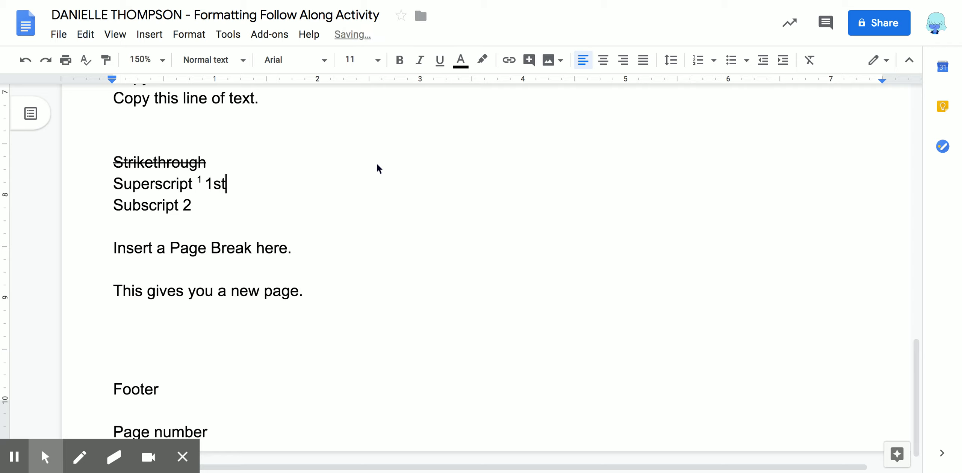
Format the letters "st" of "1st" on the "Superscript" line as superscript
left_click_drag(226, 184, 217, 185)
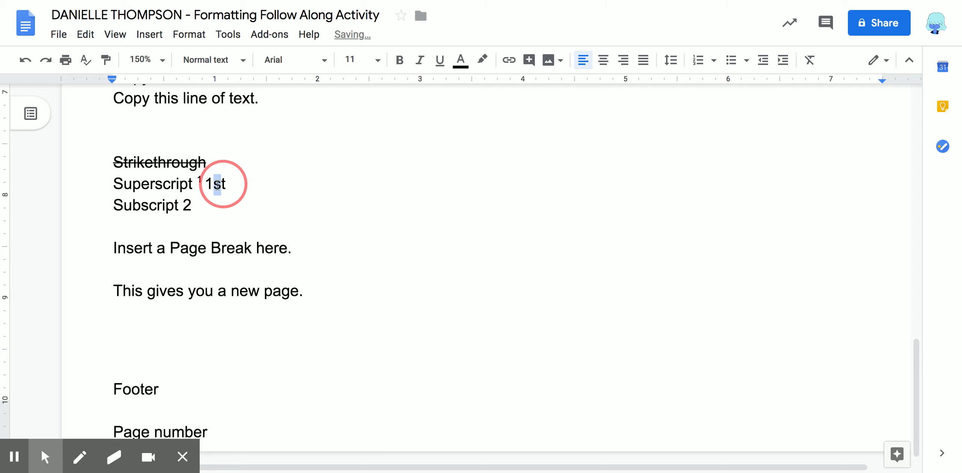
left_click(196, 40)
mouse_move(281, 61)
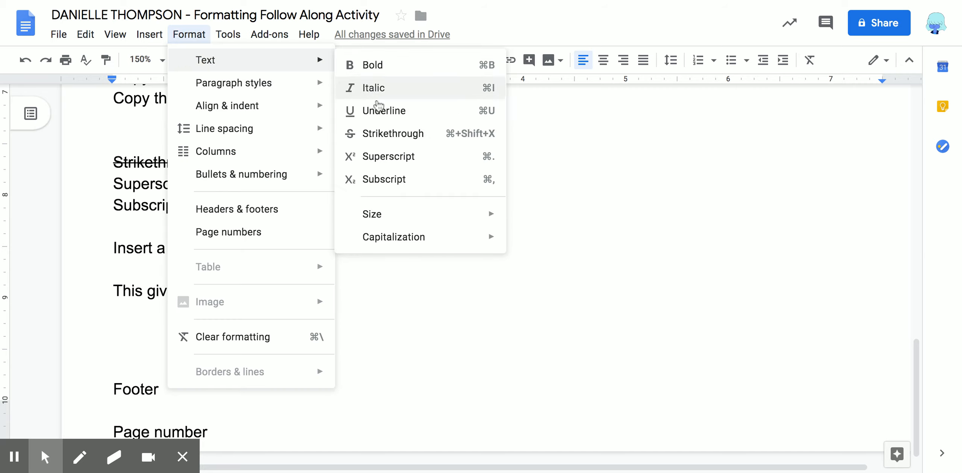
left_click(389, 163)
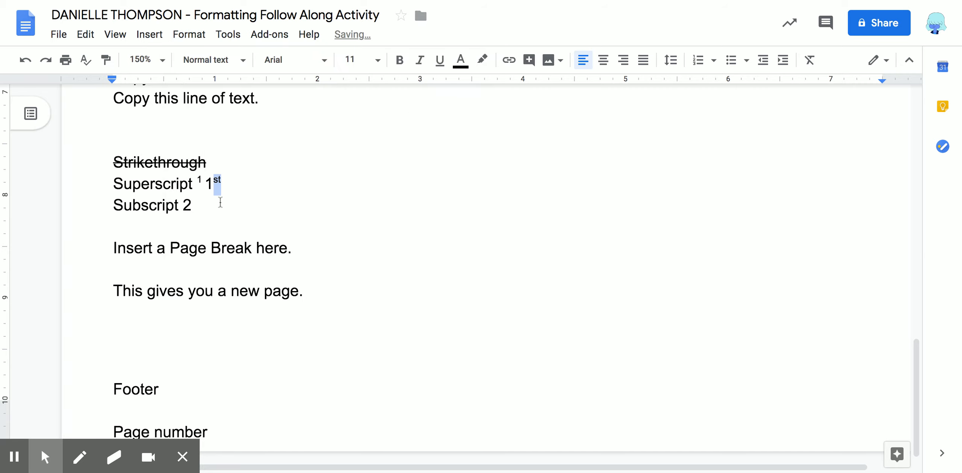
left_click(204, 209)
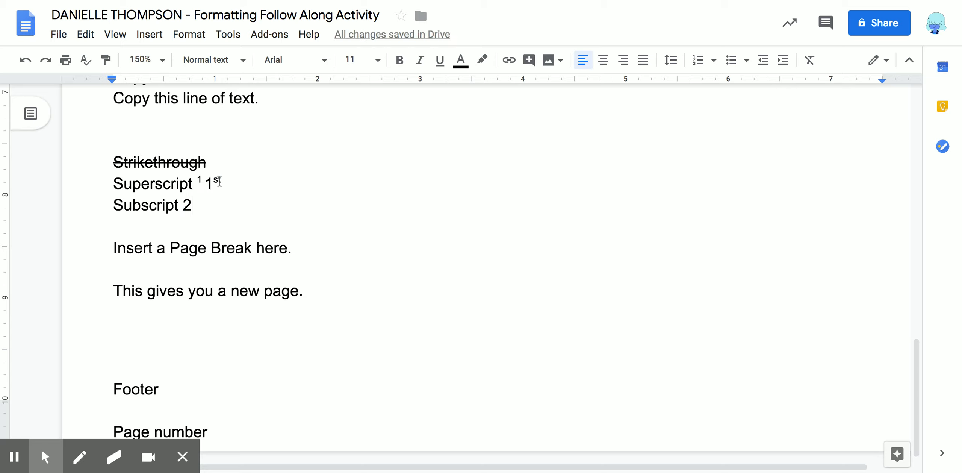
Format the number 2 in the "Subscript 2" line as subscript
left_click(184, 207)
left_click_drag(185, 210, 192, 207)
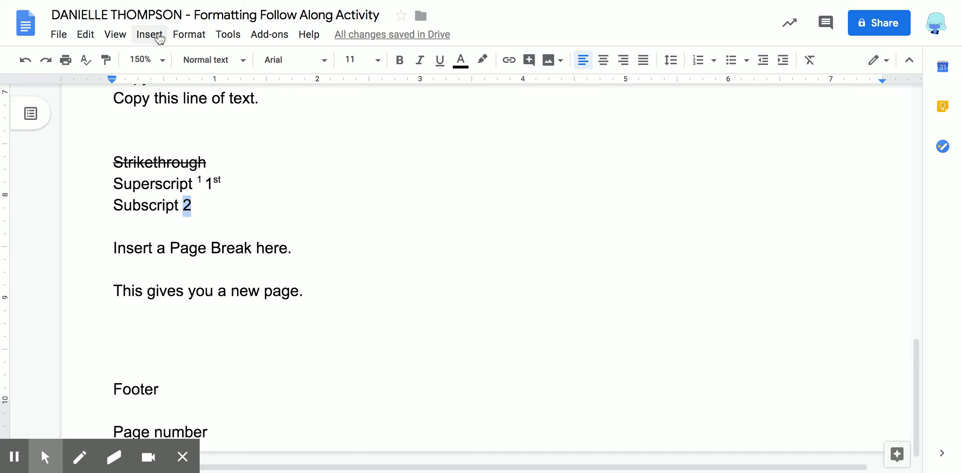
left_click(201, 36)
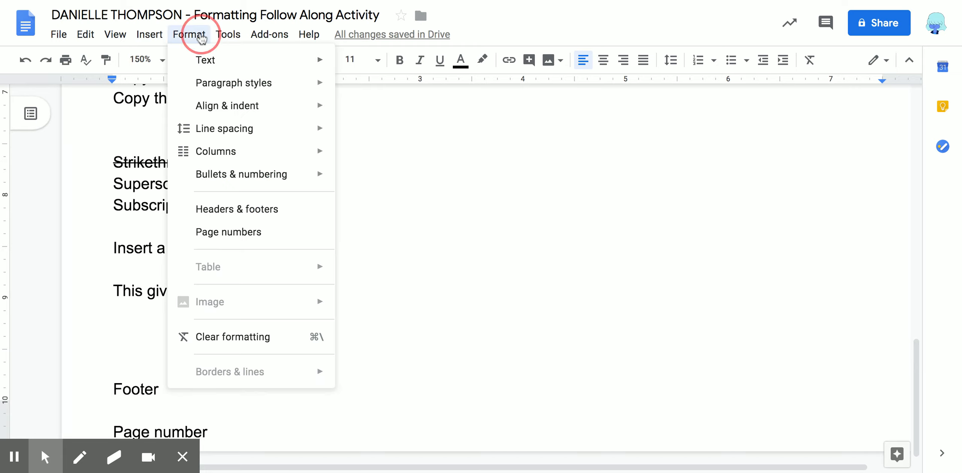
mouse_move(245, 115)
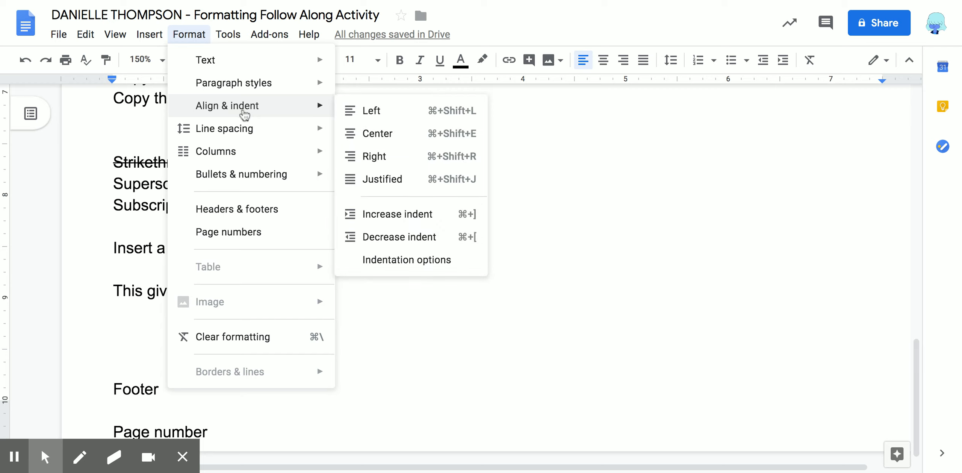
mouse_move(290, 62)
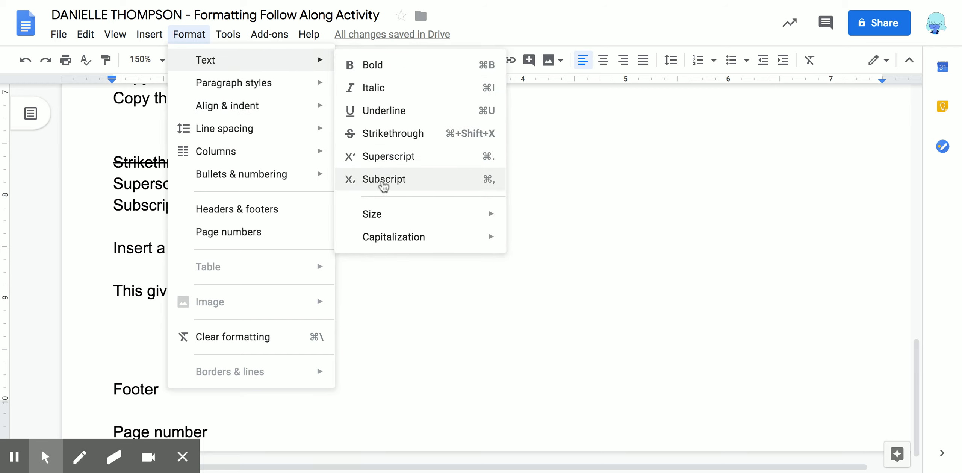
left_click(384, 180)
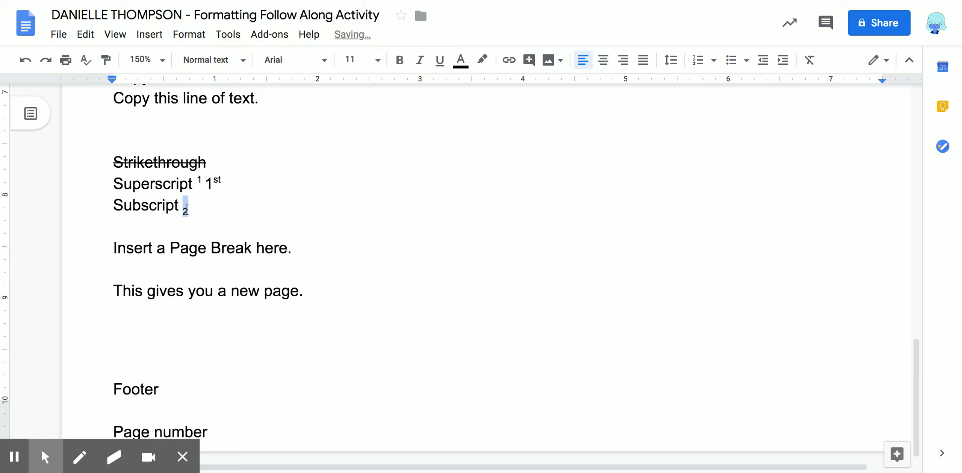
left_click(198, 204)
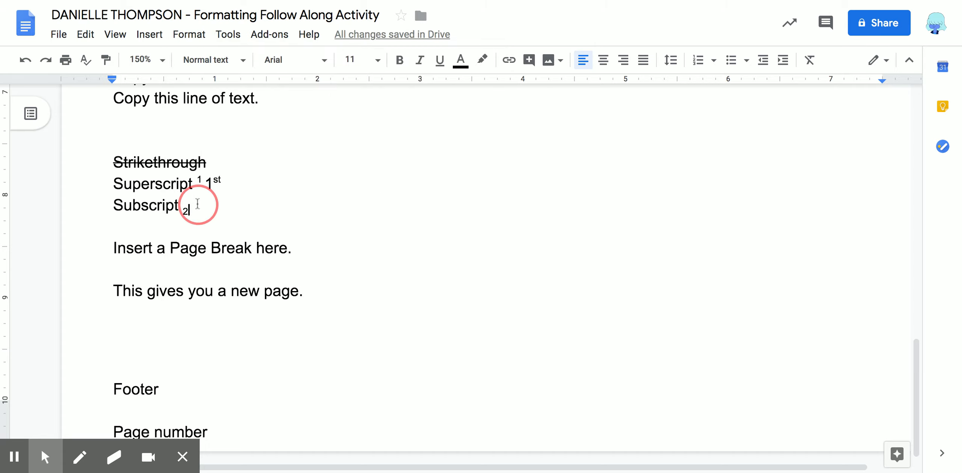
left_click(184, 213)
left_click(194, 214)
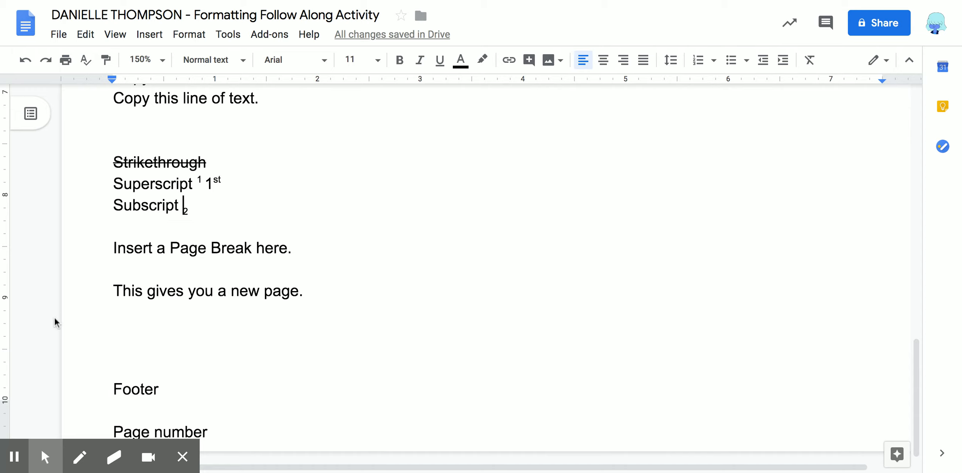
Insert a page break directly after the line "Insert a Page Break here."
left_click(111, 251)
left_click(298, 245)
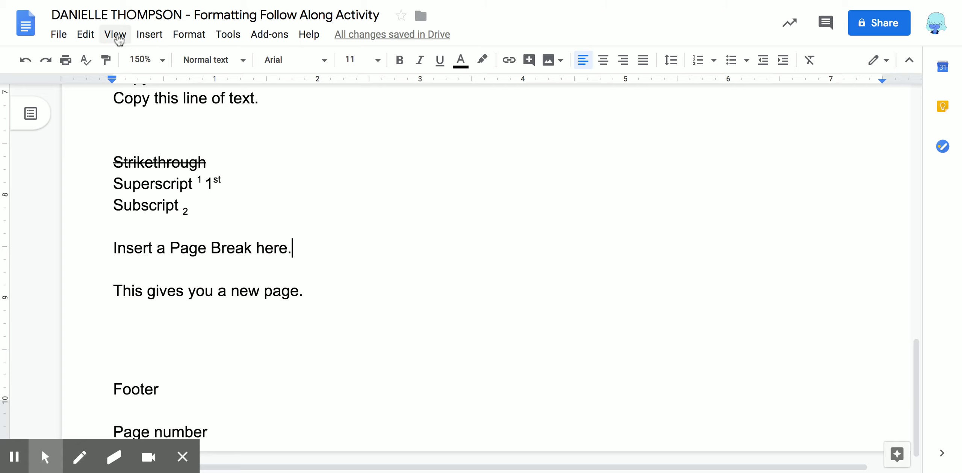
left_click(149, 36)
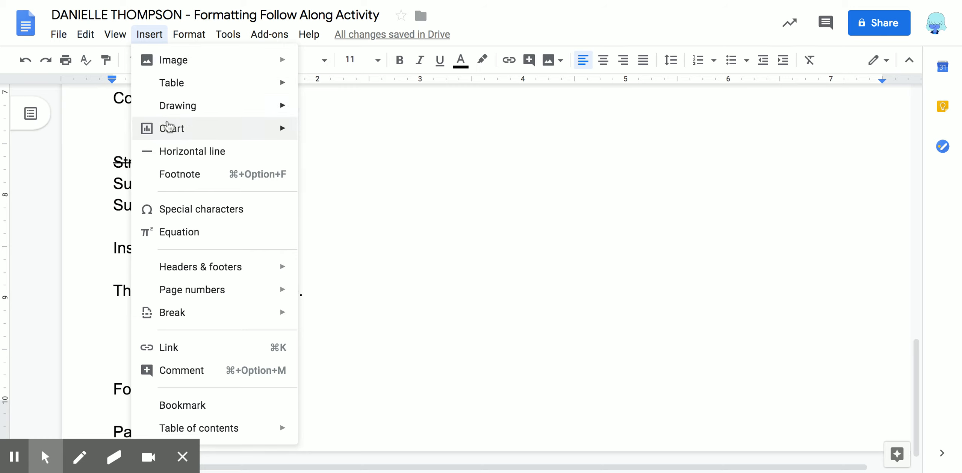
mouse_move(237, 313)
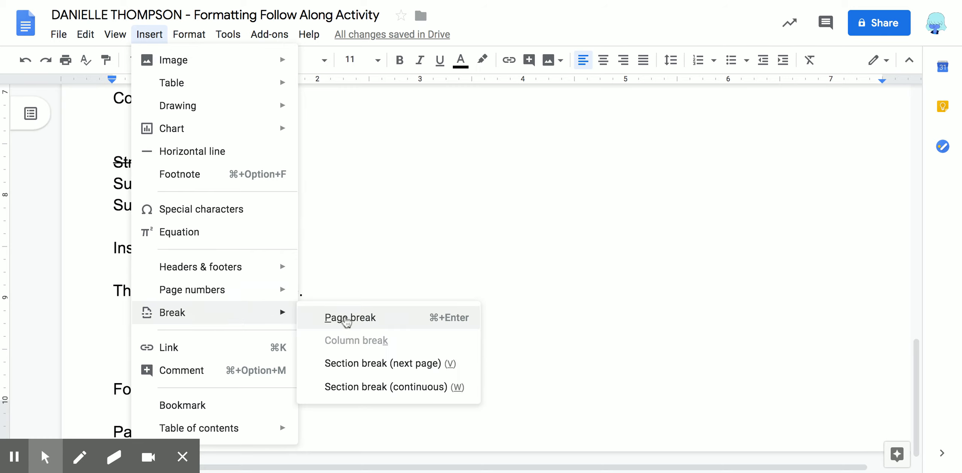
left_click(345, 319)
Examine how the page break divides the text and where the header and footer sit around the boundary between the two pages
scroll(196, 318, "up", 1)
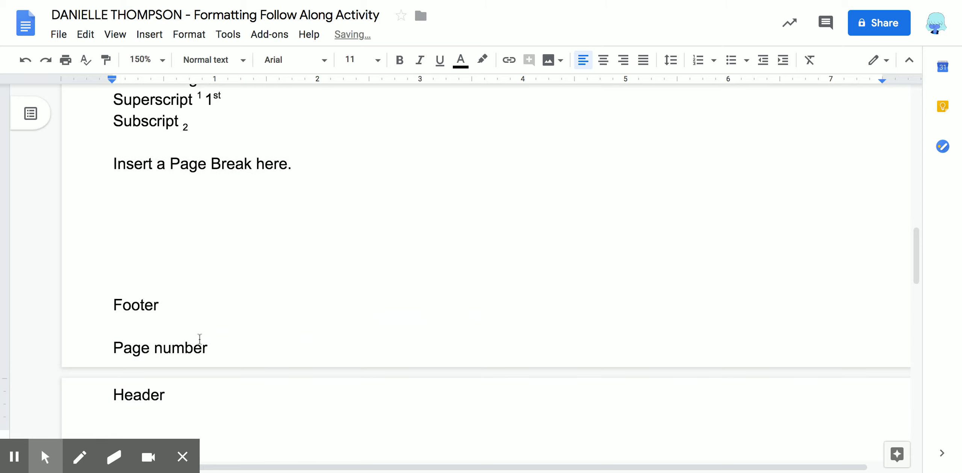
scroll(199, 339, "up", 1)
scroll(99, 285, "down", 10)
scroll(98, 285, "up", 10)
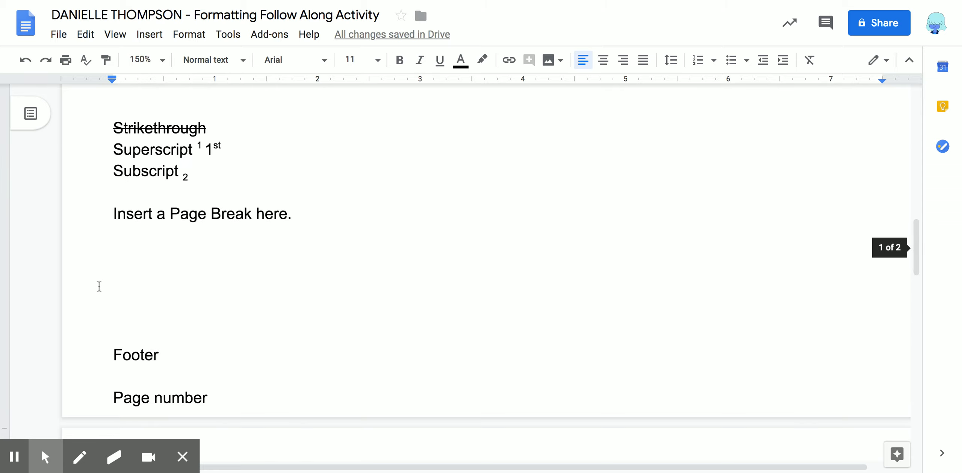
scroll(99, 286, "down", 3)
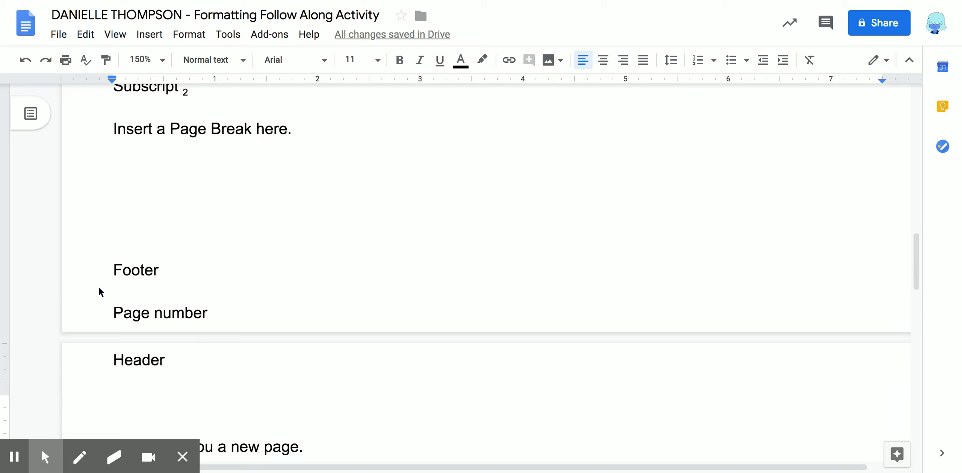
scroll(98, 286, "up", 2)
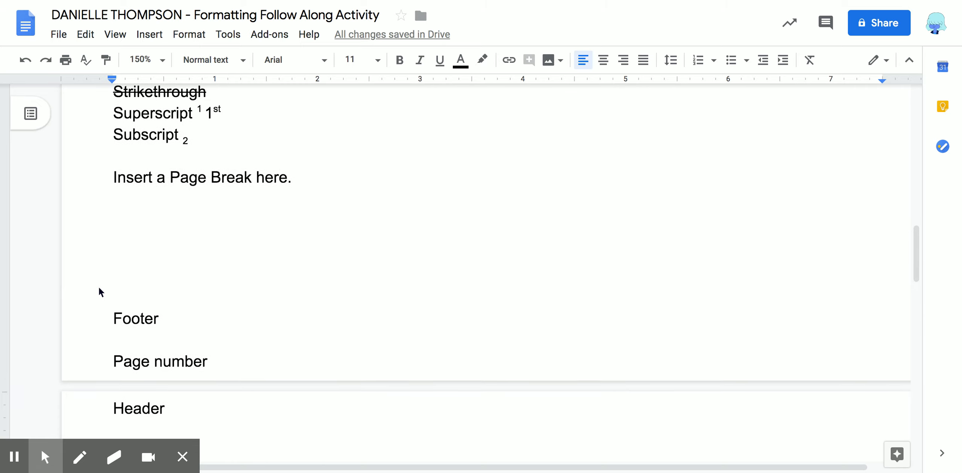
scroll(98, 285, "down", 3)
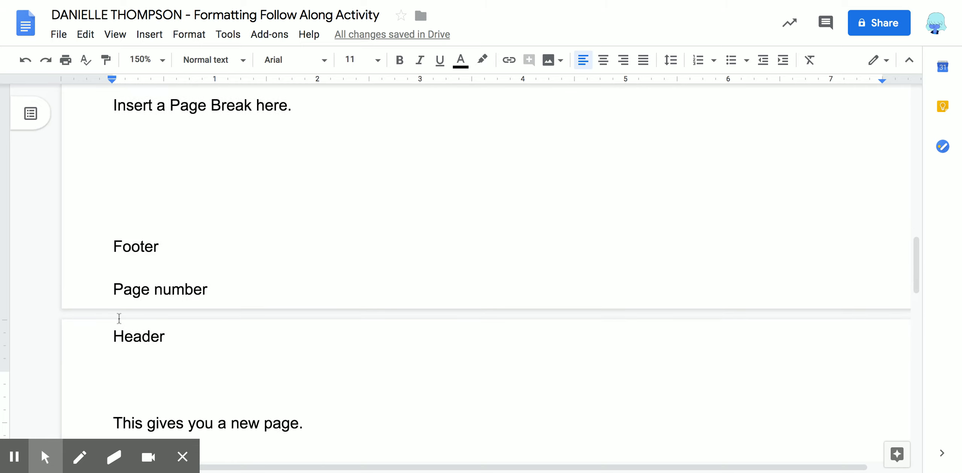
scroll(296, 324, "up", 2)
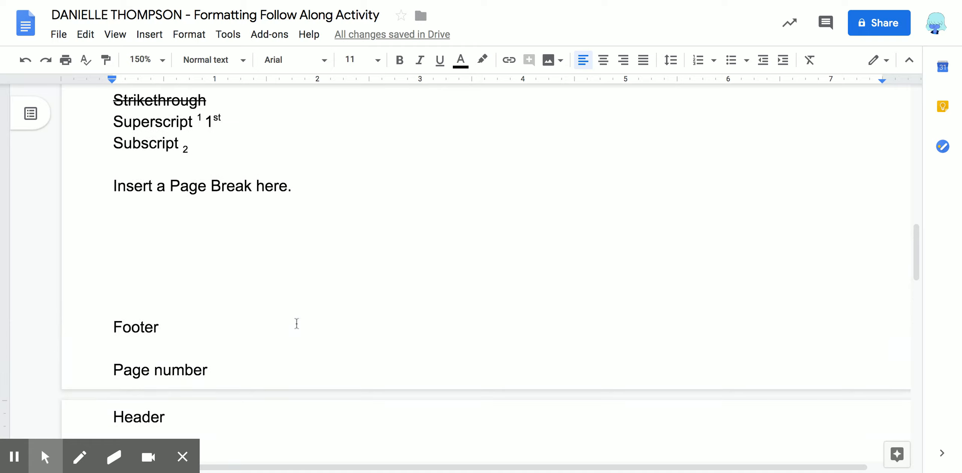
scroll(257, 309, "down", 10)
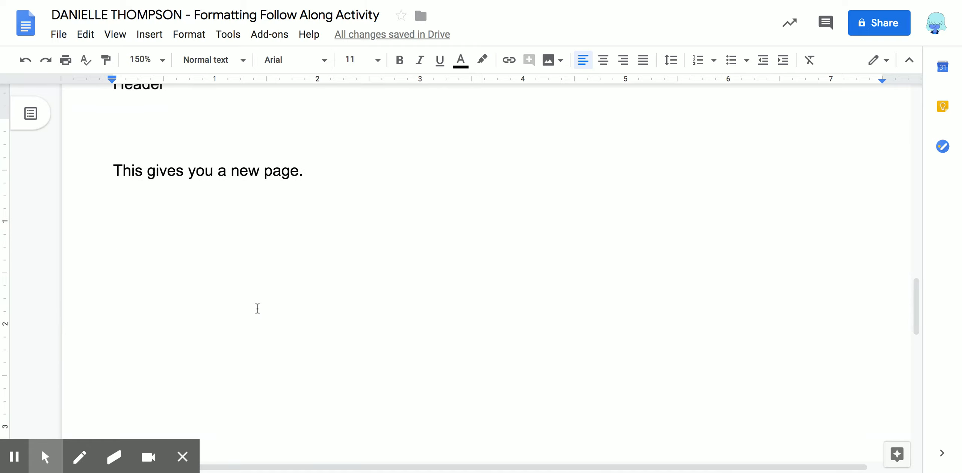
scroll(257, 311, "down", 4)
scroll(257, 314, "up", 8)
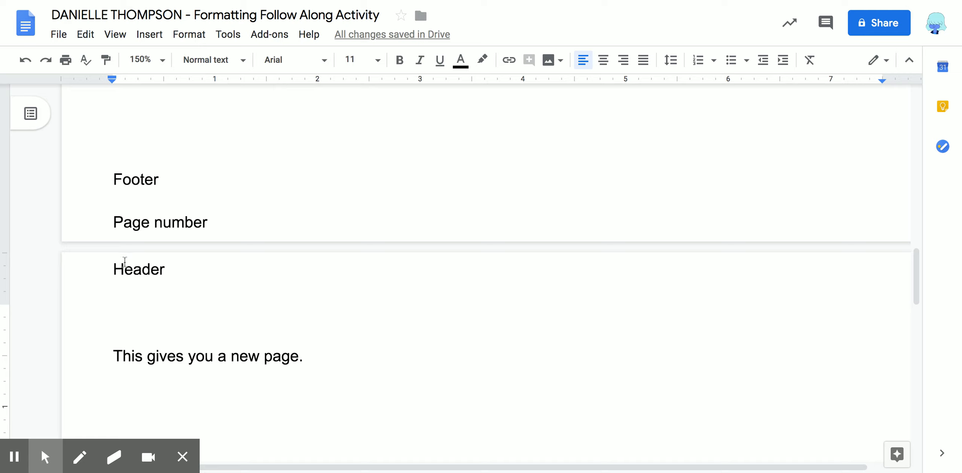
Open the header on the second page for editing and examine the headers and footers of both pages
double_click(175, 278)
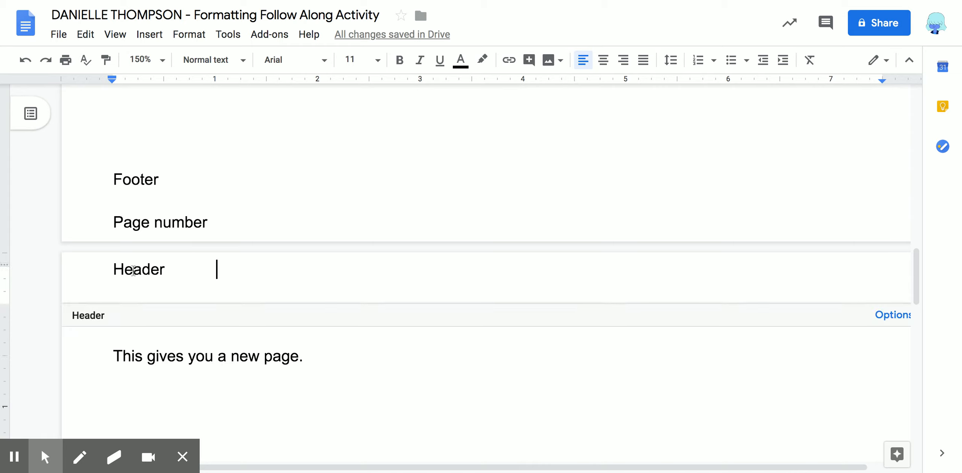
left_click(112, 269)
scroll(112, 270, "down", 12)
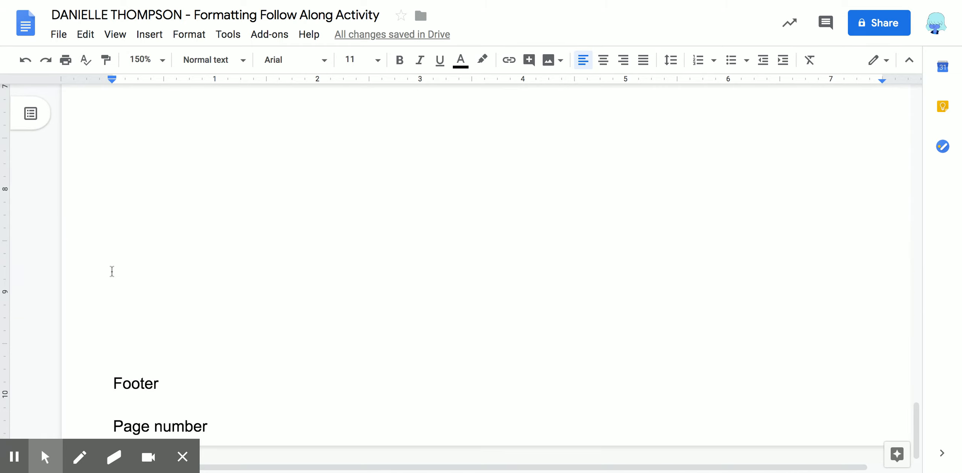
scroll(156, 331, "up", 5)
scroll(156, 331, "down", 5)
scroll(143, 384, "up", 10)
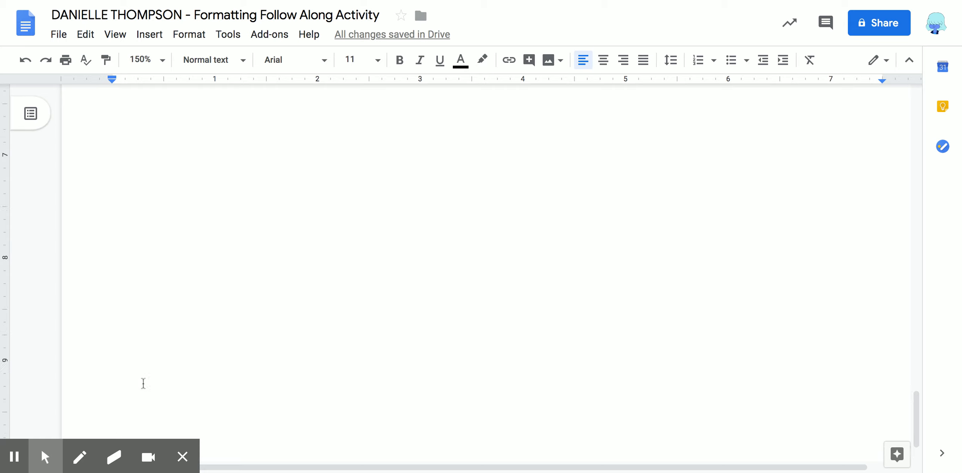
scroll(143, 385, "up", 13)
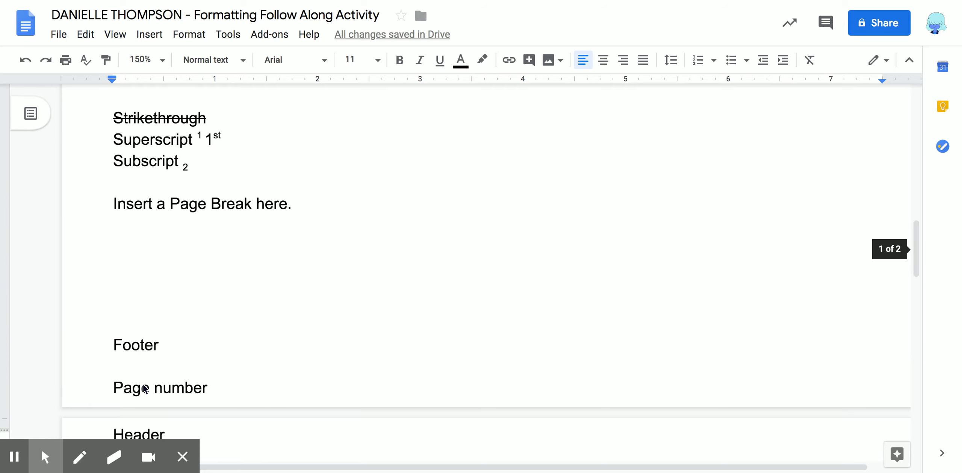
scroll(143, 384, "up", 10)
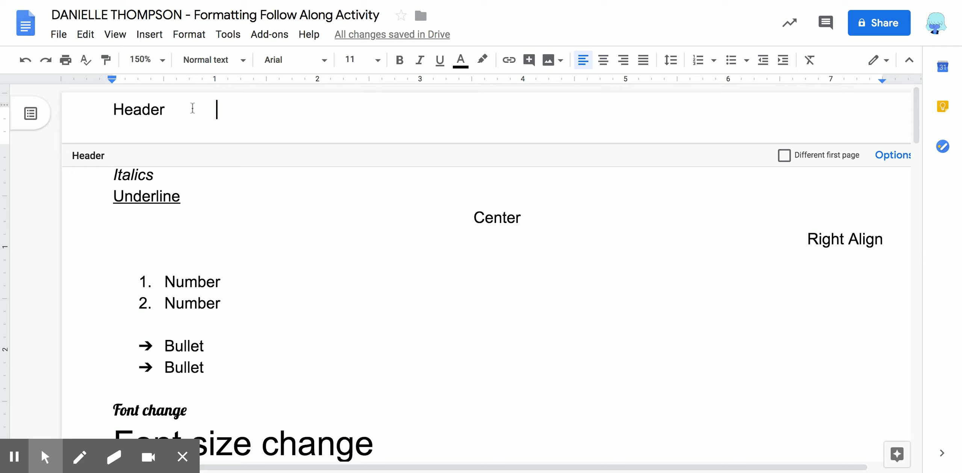
Add "Everything shows on every page" beside the word "Header" in the page header, fixing the misspelled first word with the suggested correction
key("Tab")
type("Evet")
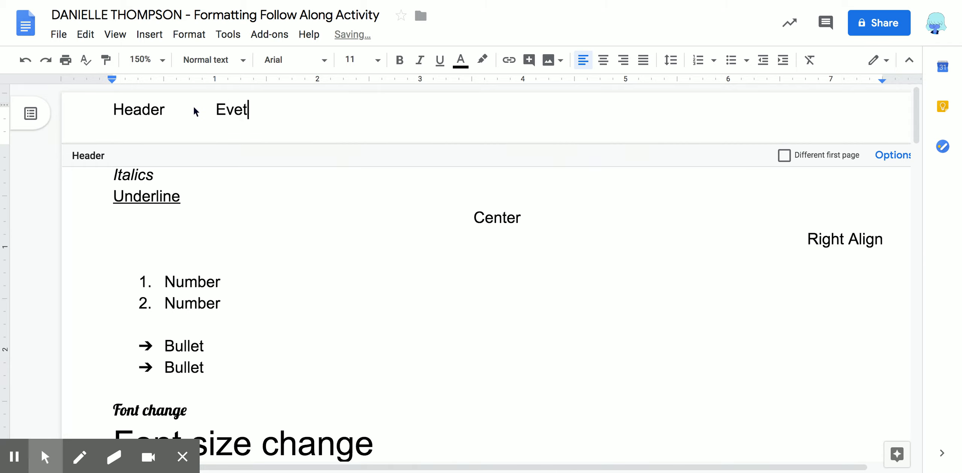
key("BackSpace")
type("ryting shows ")
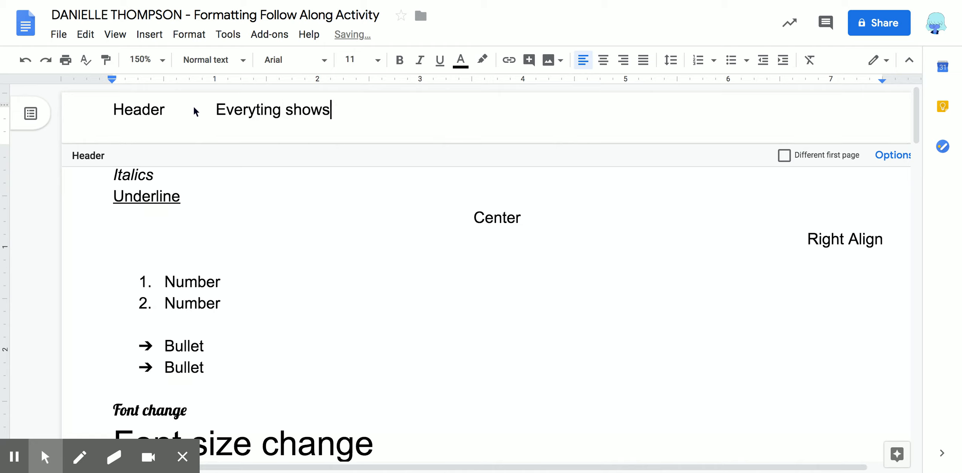
type("on e")
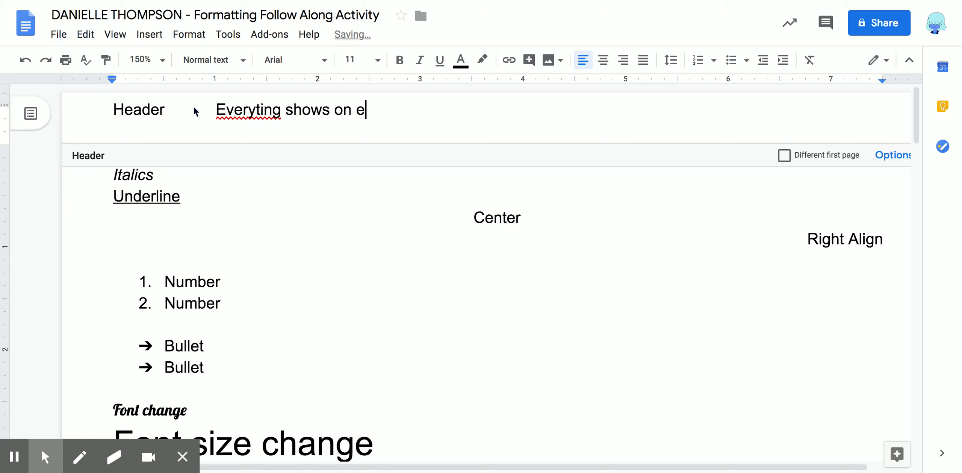
type("very page")
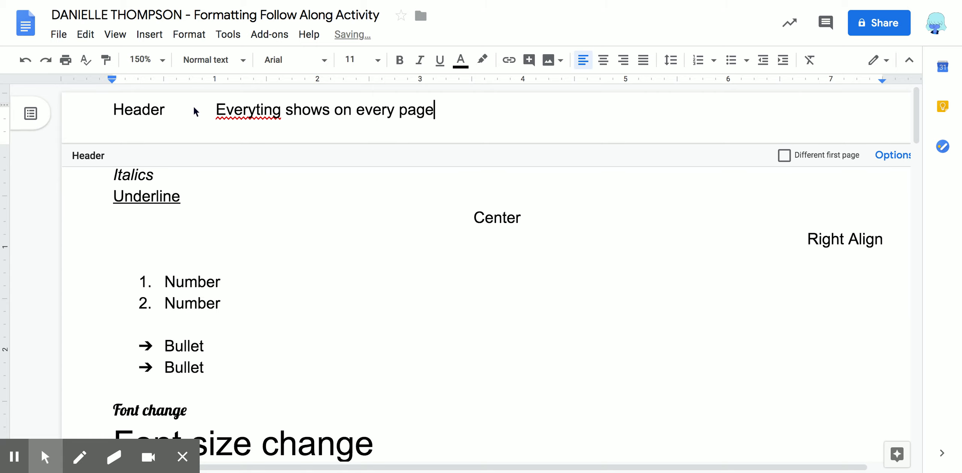
left_click(254, 111)
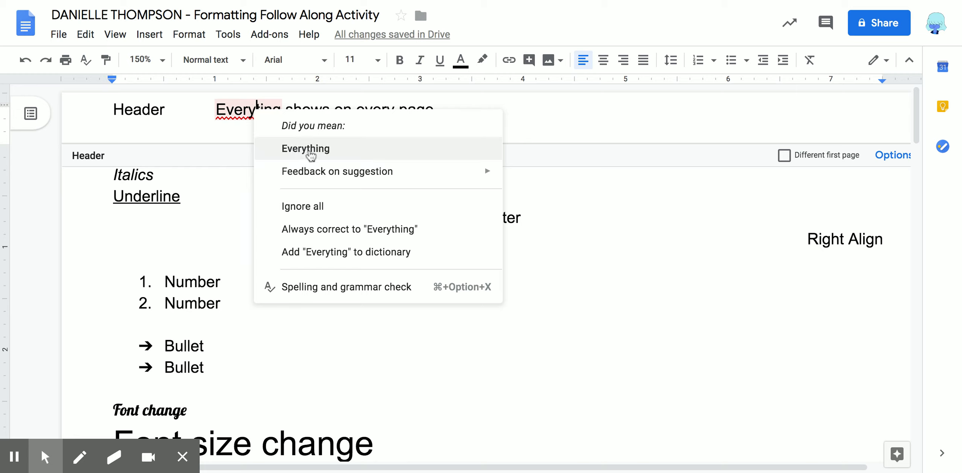
left_click(310, 150)
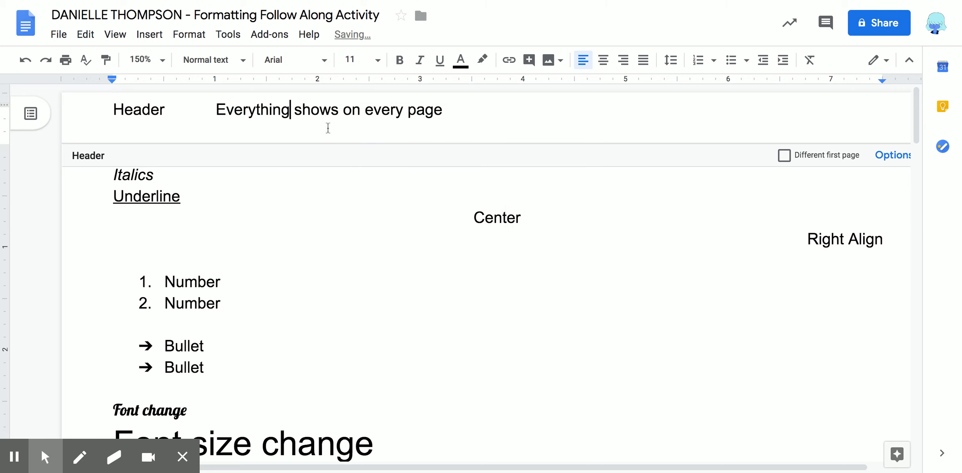
left_click(451, 108)
key("Tab")
Examine how the header text carries over from the first page to the second page
scroll(154, 148, "down", 1)
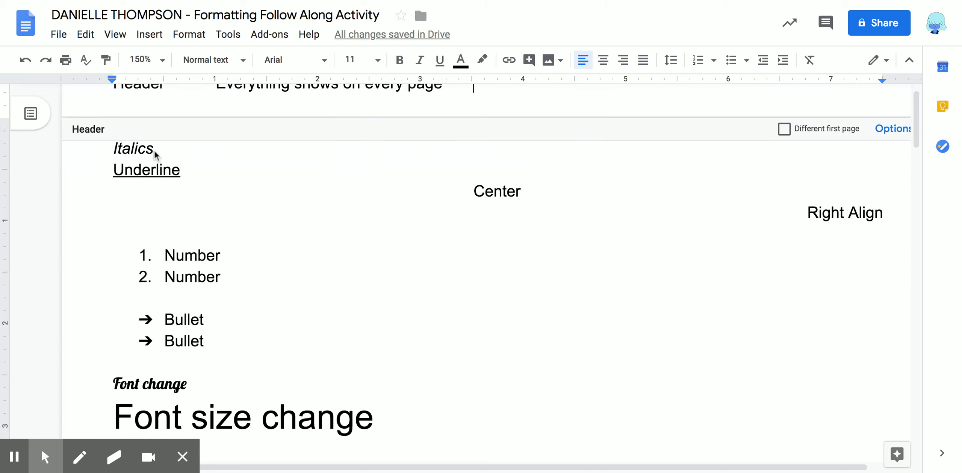
scroll(153, 149, "down", 2)
scroll(165, 175, "down", 8)
scroll(167, 179, "down", 15)
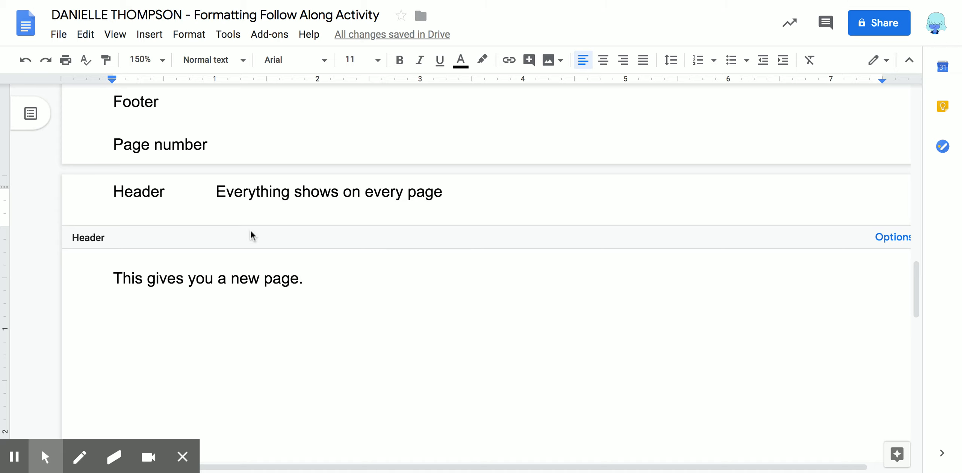
scroll(251, 231, "down", 1)
scroll(250, 230, "up", 2)
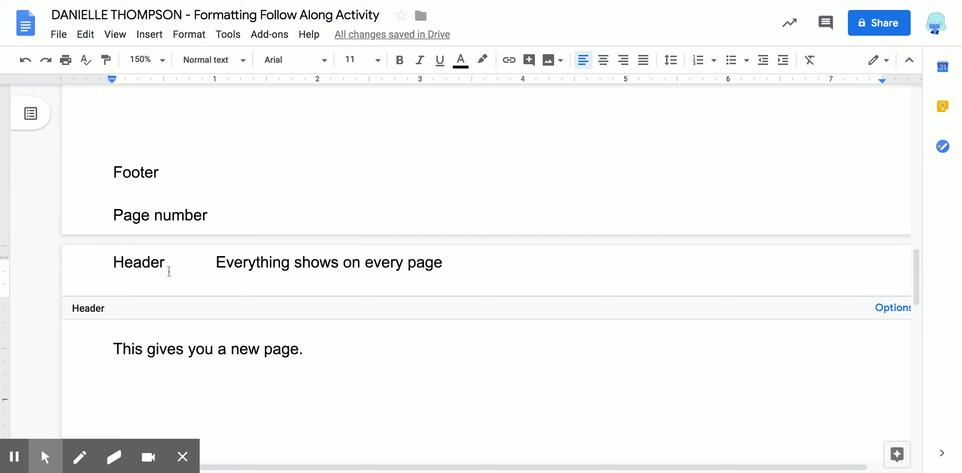
scroll(172, 277, "up", 1)
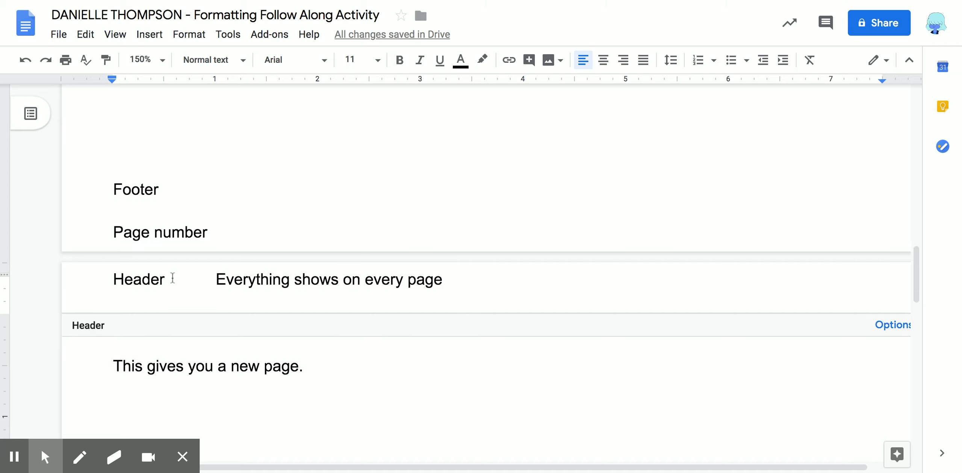
scroll(173, 278, "down", 4)
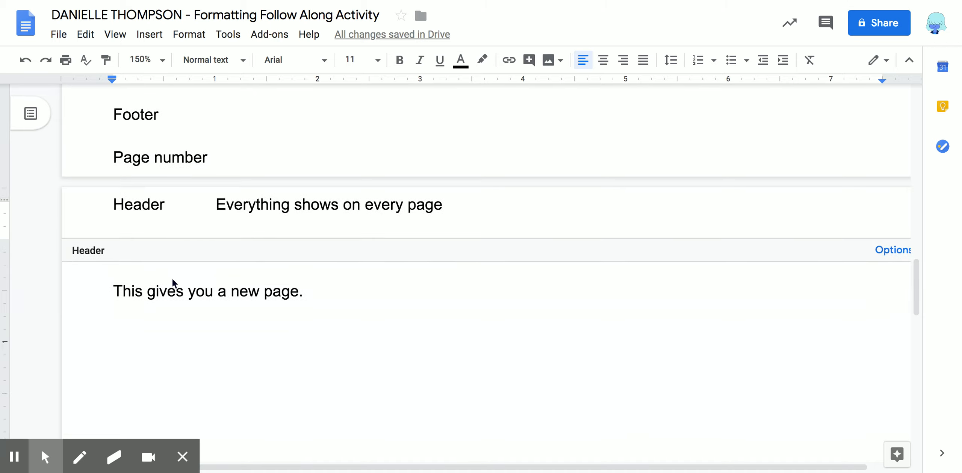
scroll(172, 278, "up", 5)
Enter the number 1 manually after "Page number" in the first page's footer
left_click(189, 205)
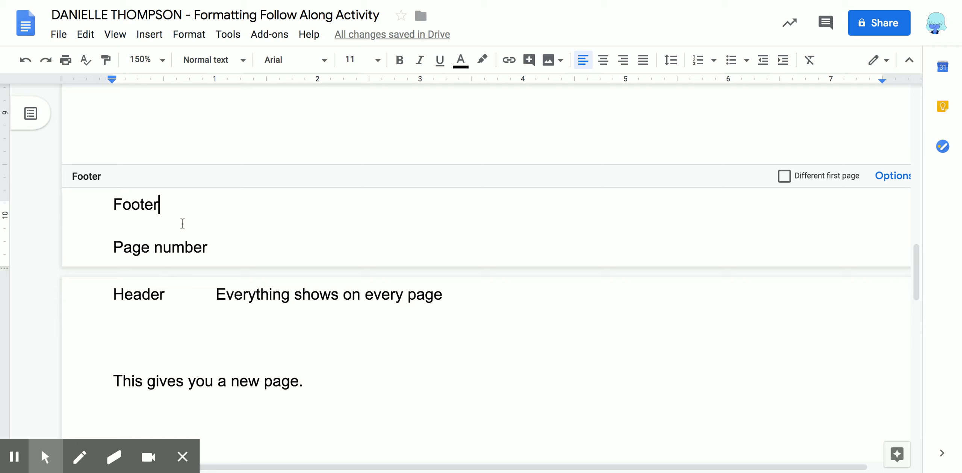
left_click(143, 241)
left_click(215, 252)
type("1")
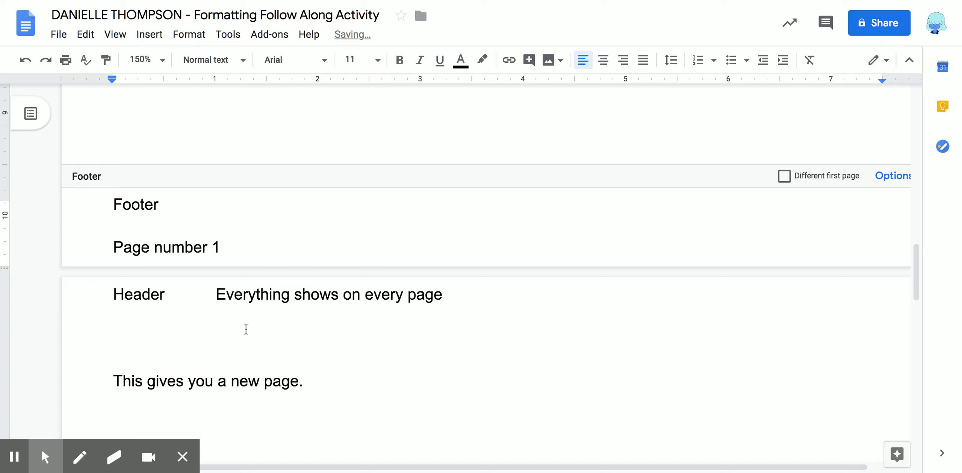
Replace the manual number after "Page number" in the second page's footer with 2
scroll(281, 331, "up", 1)
scroll(281, 328, "down", 12)
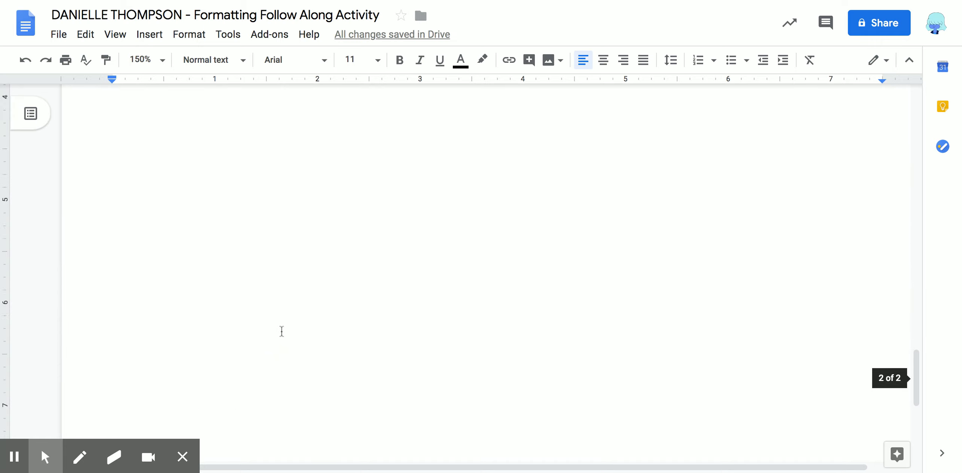
left_click(221, 429)
key("BackSpace")
type("2")
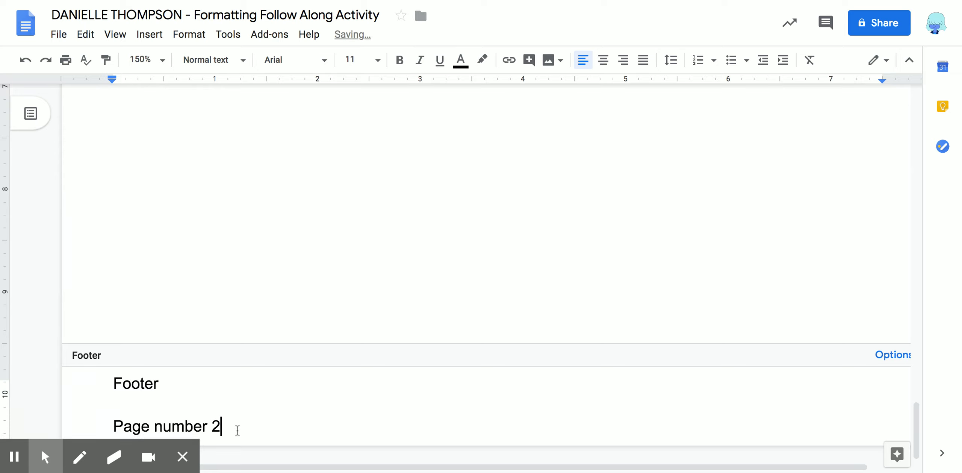
Replace the manual 2 in the first page's footer with automatic page numbering in the footer, starting from the first page
scroll(190, 302, "down", 10)
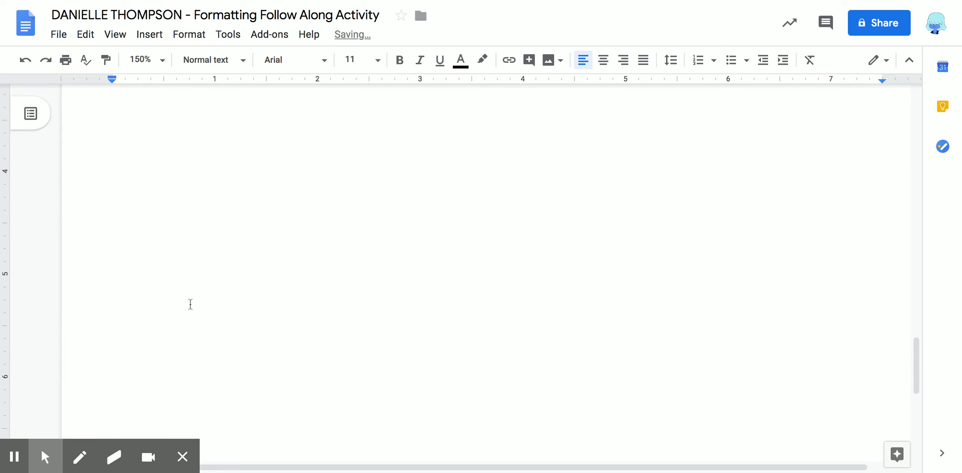
scroll(191, 304, "up", 8)
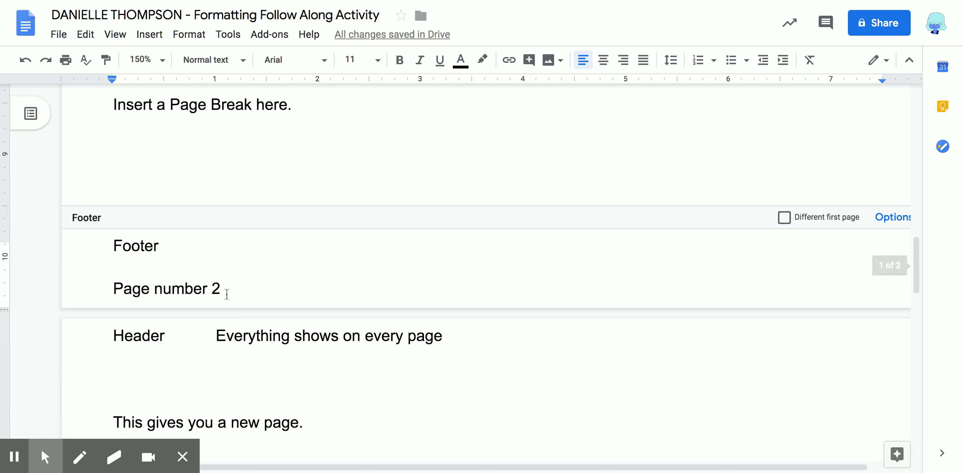
double_click(216, 286)
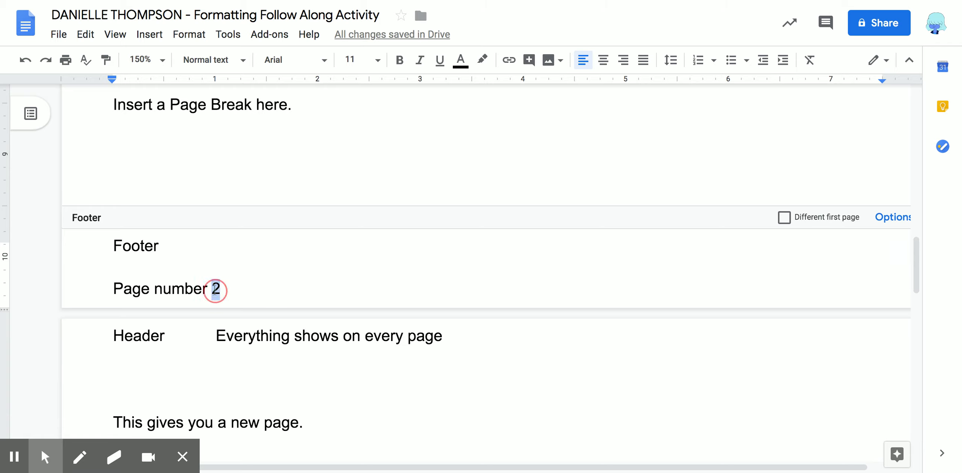
key("BackSpace")
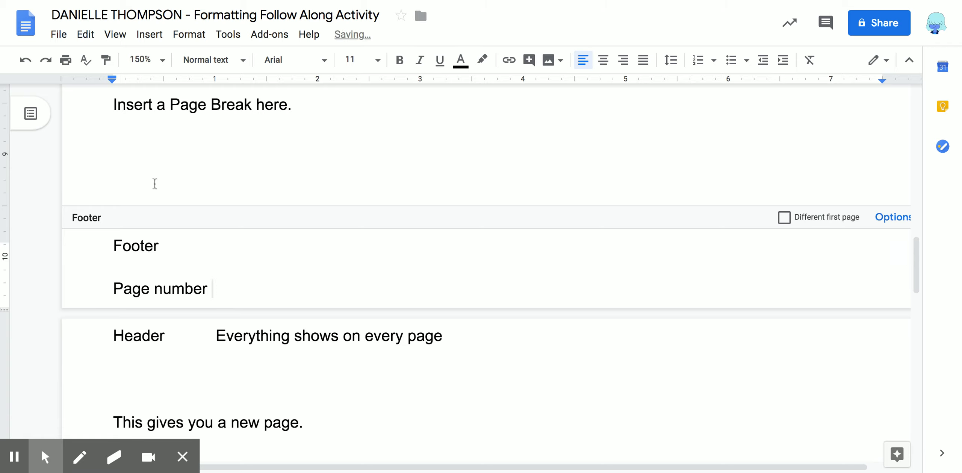
left_click(152, 38)
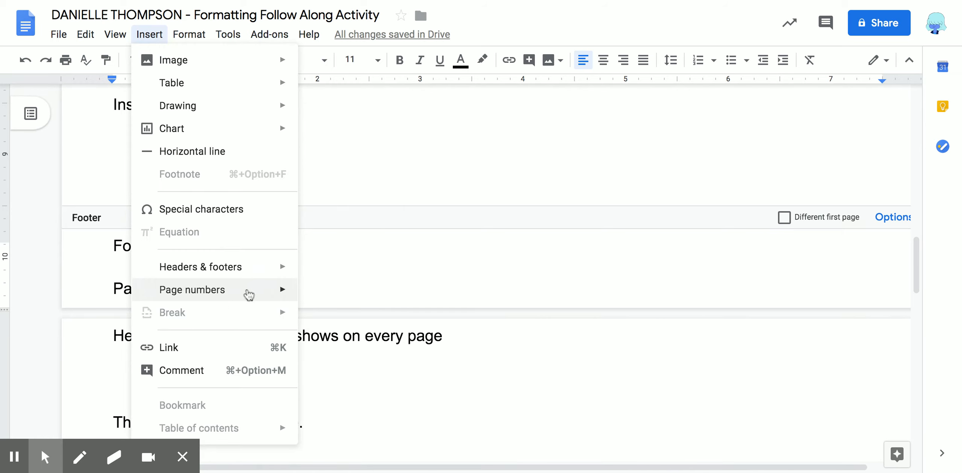
mouse_move(249, 294)
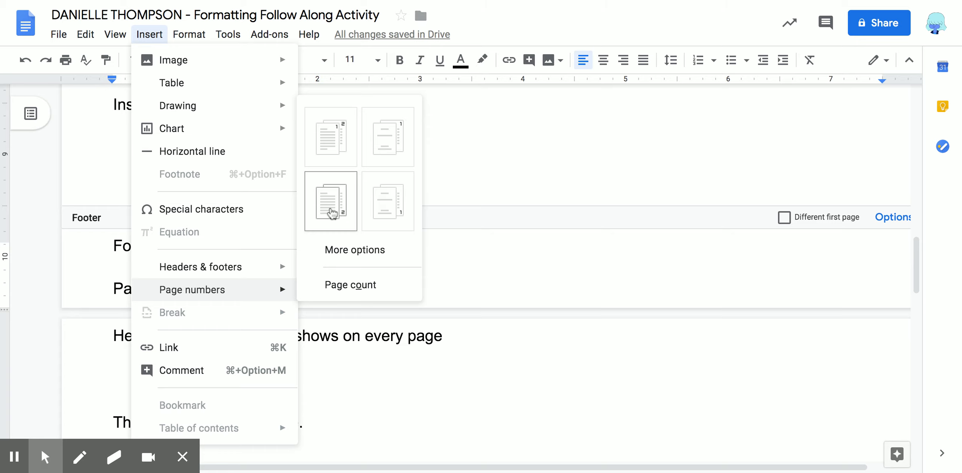
left_click(330, 203)
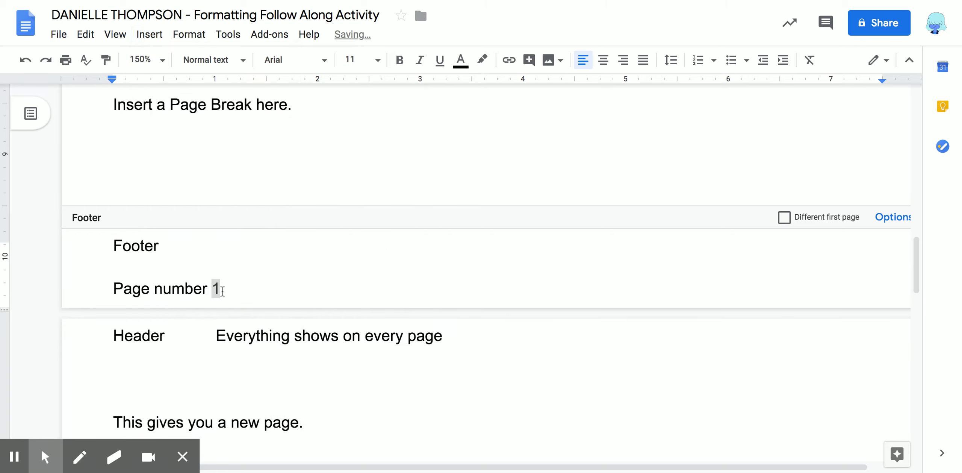
Check the automatic page numbers in the footers of both pages, leave the footer, and review the document back to its beginning
scroll(261, 288, "up", 15)
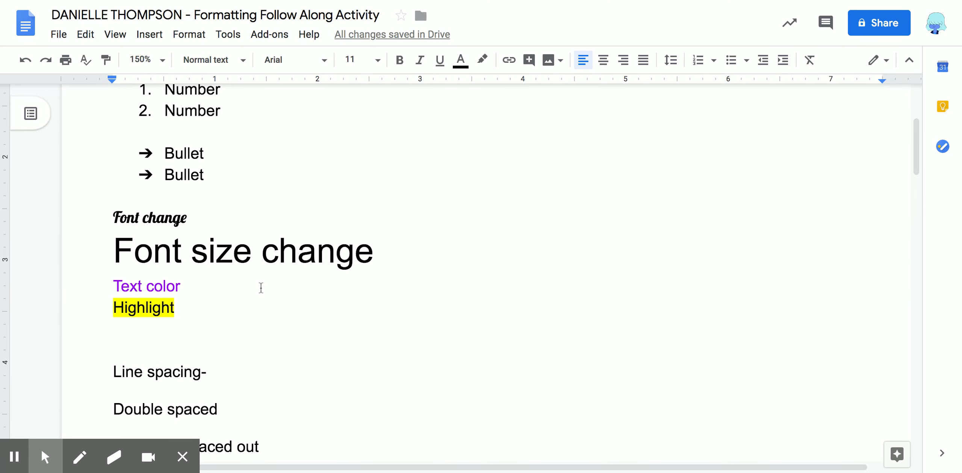
scroll(261, 290, "down", 15)
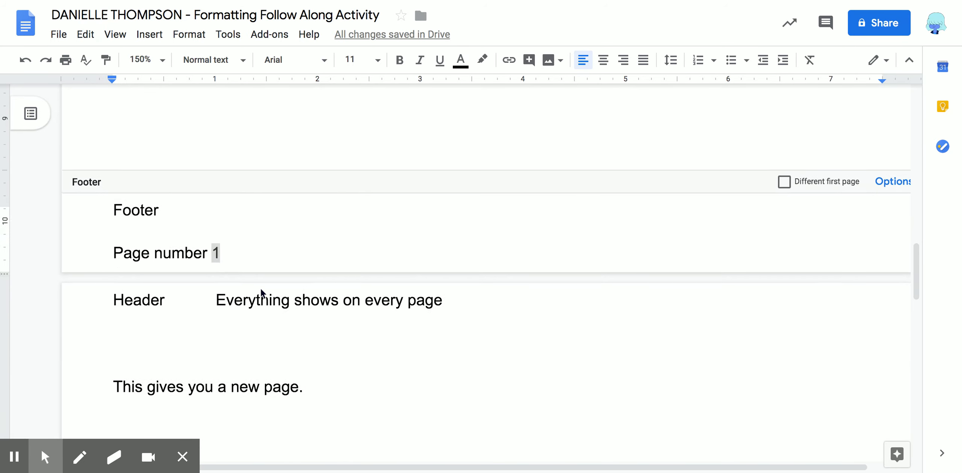
scroll(261, 293, "down", 20)
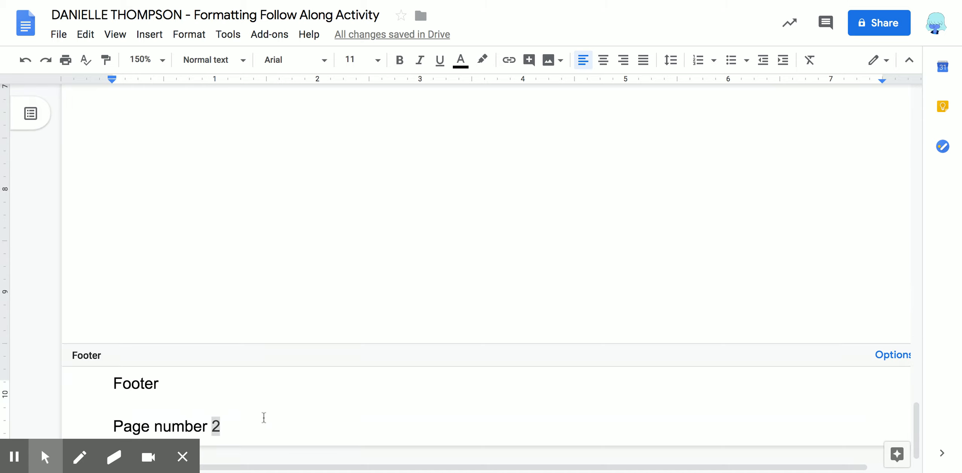
scroll(236, 316, "up", 15)
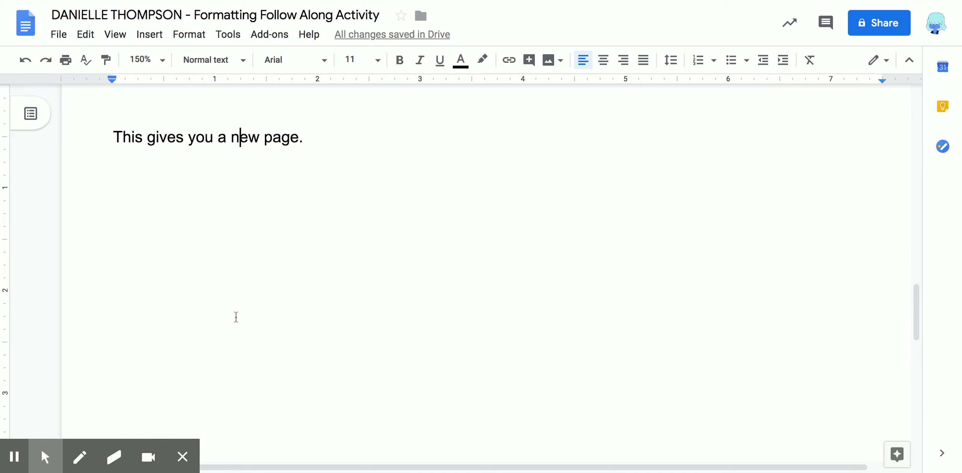
scroll(269, 308, "up", 15)
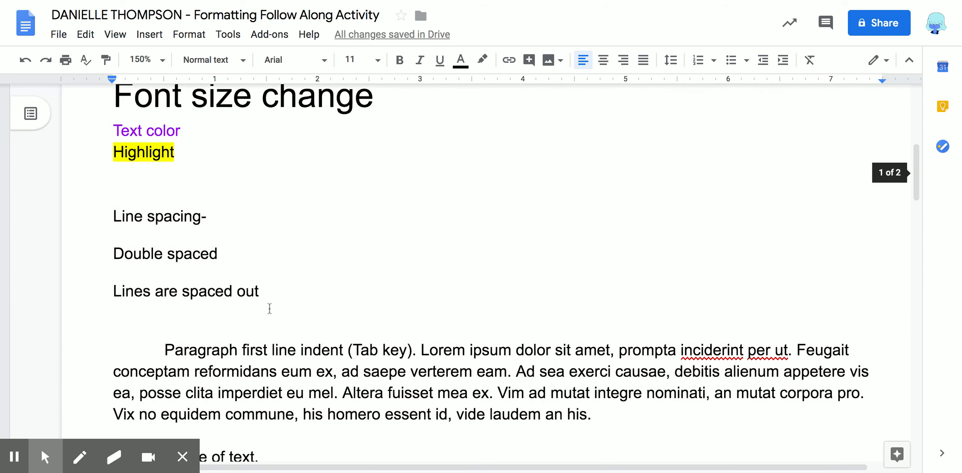
scroll(159, 365, "up", 2)
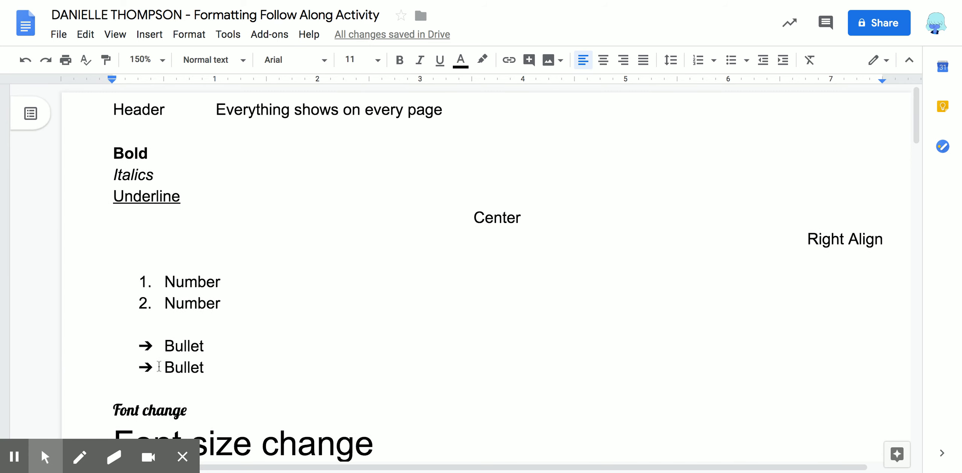